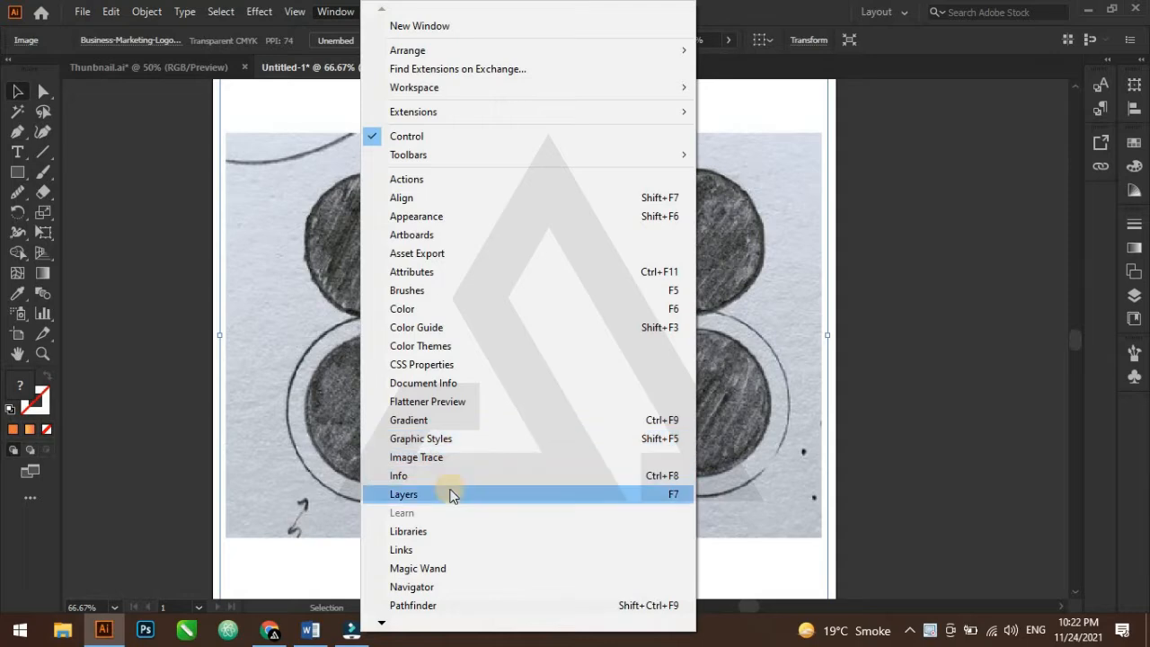
Step: Lock the sketch image in the layer list so it stays fixed as a tracing reference
left_click(446, 492)
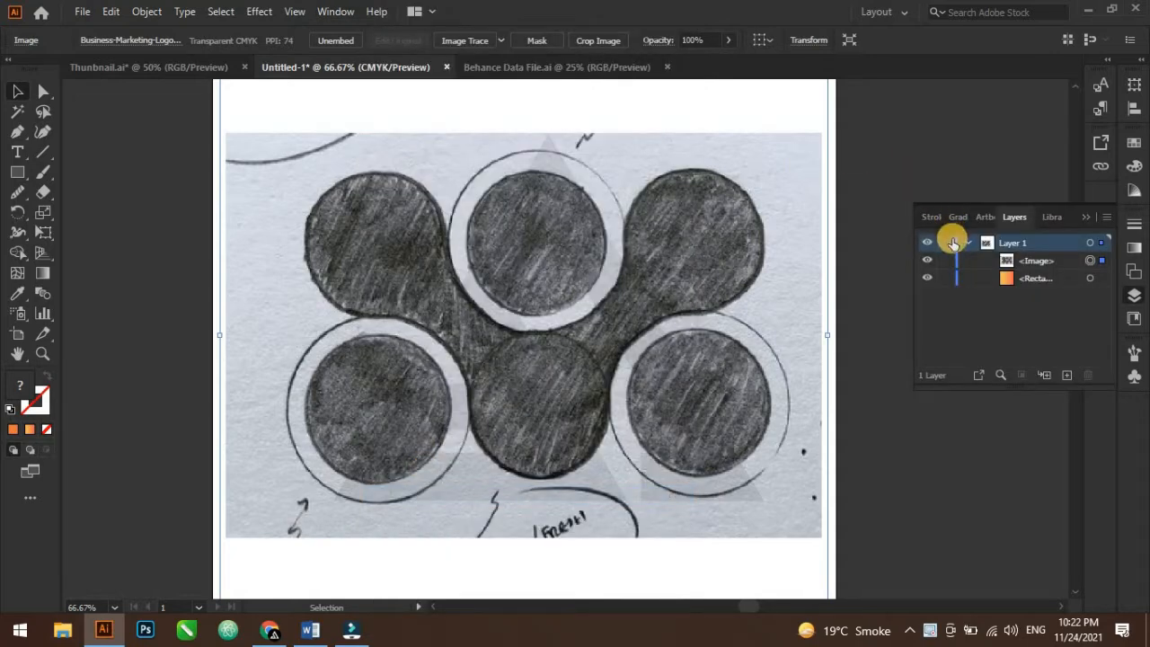
left_click(945, 267)
left_click(1083, 219)
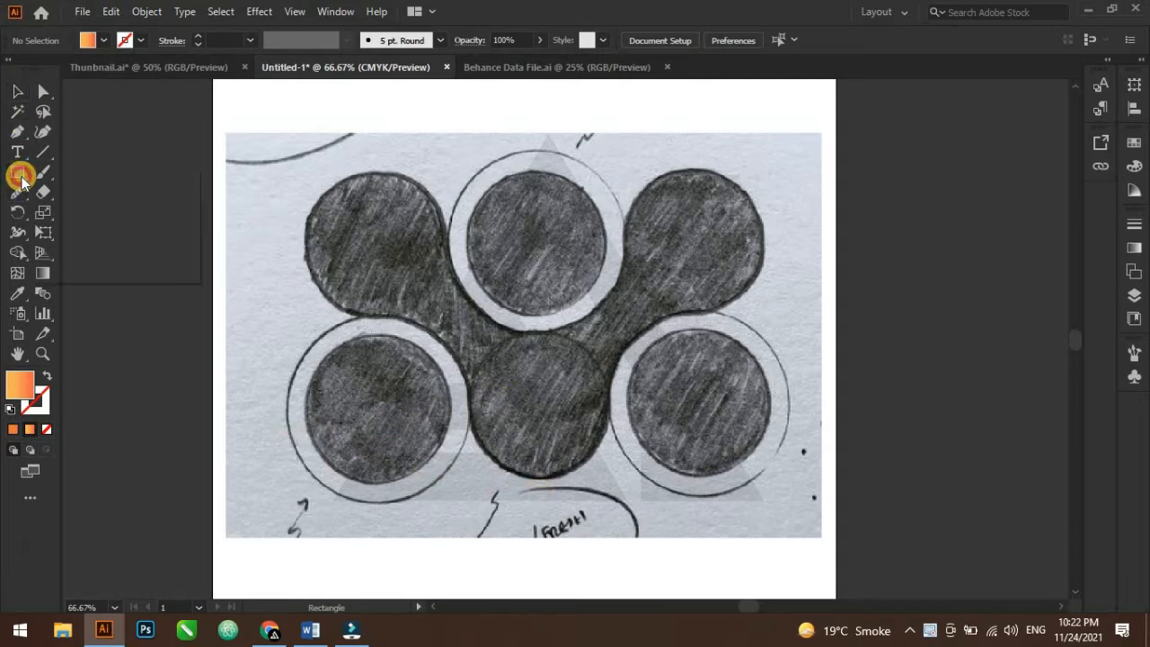
Step: Draw a circle with no fill and a black stroke over the outer ring of the sketch's upper-middle circle
left_click_drag(22, 179, 82, 219)
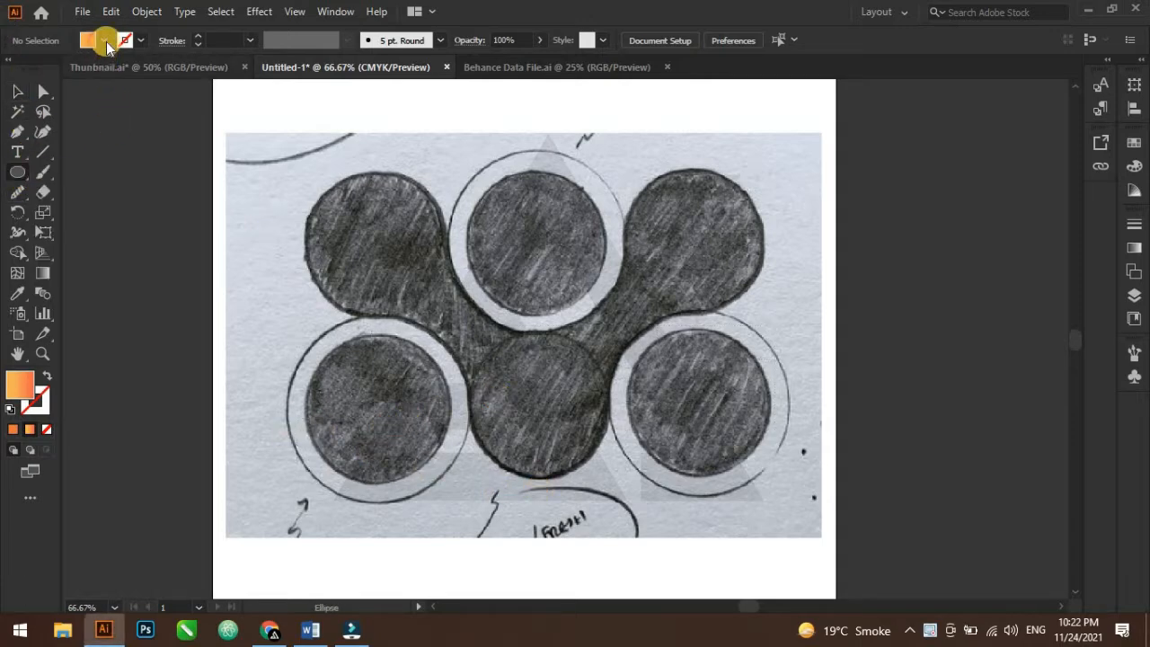
left_click(104, 41)
left_click(10, 70)
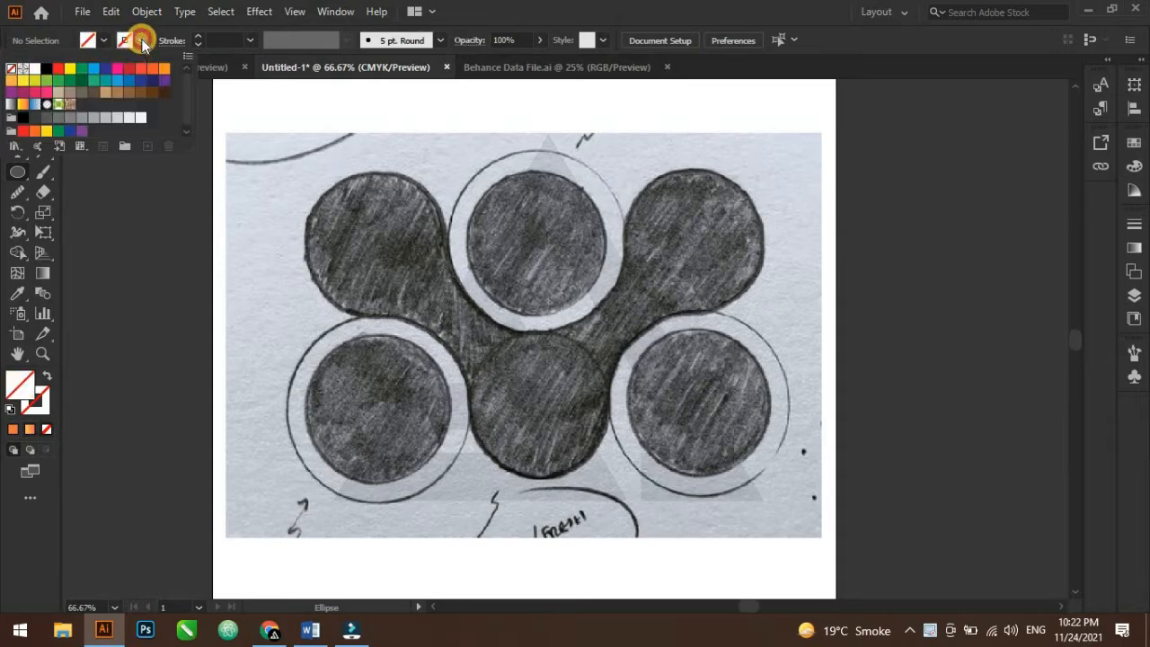
left_click(142, 43)
left_click(46, 68)
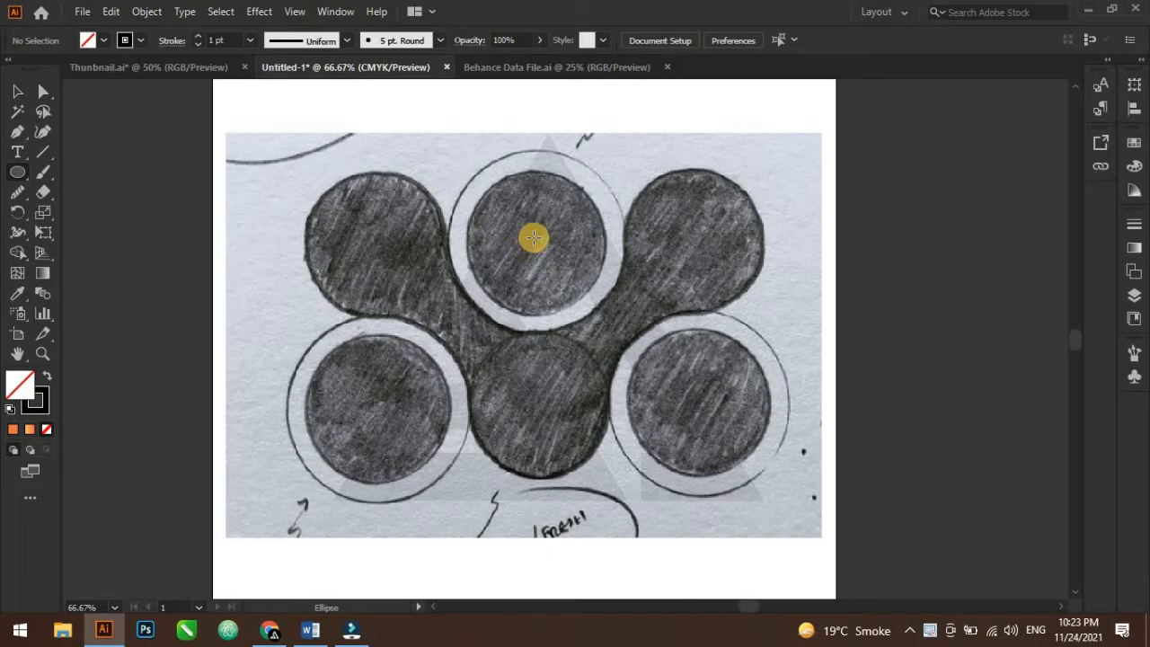
left_click_drag(536, 242, 601, 331)
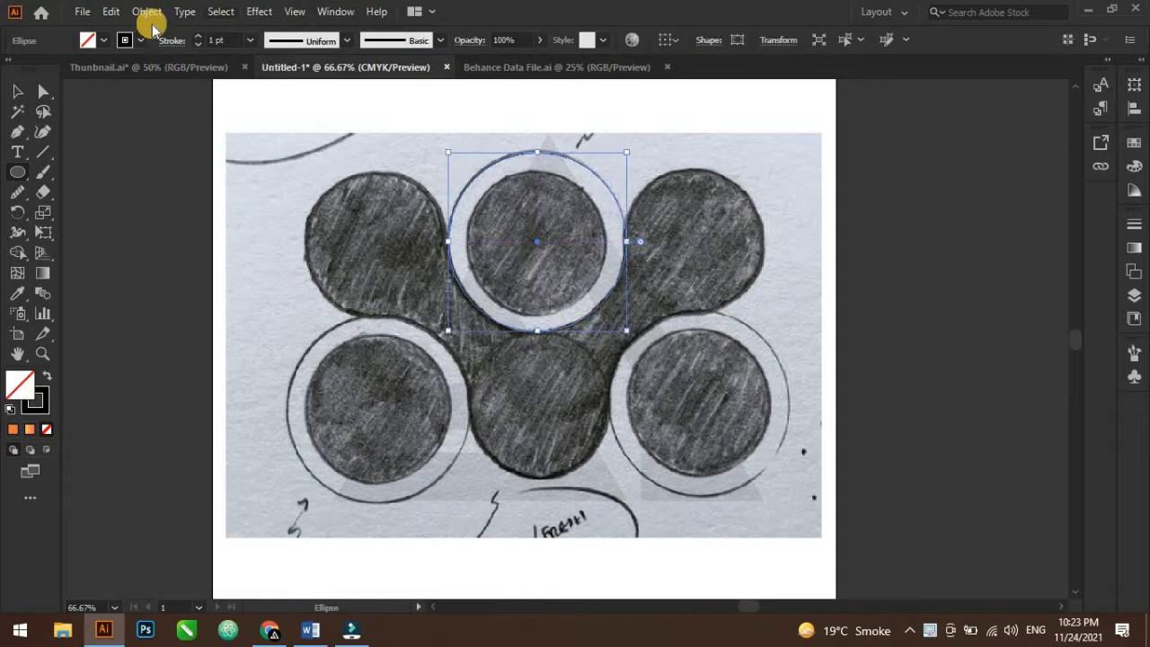
Step: Copy the circle, paste it in front, and scale the copy down about its centre to fit the shaded inner circle
left_click(110, 11)
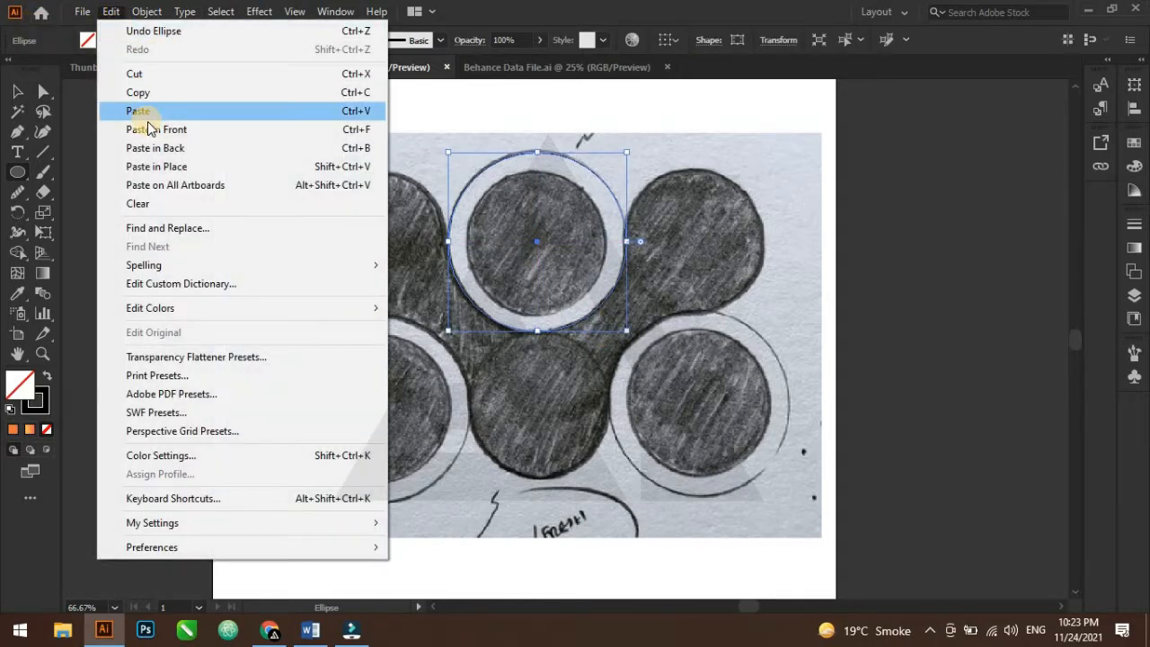
left_click(135, 93)
left_click(110, 11)
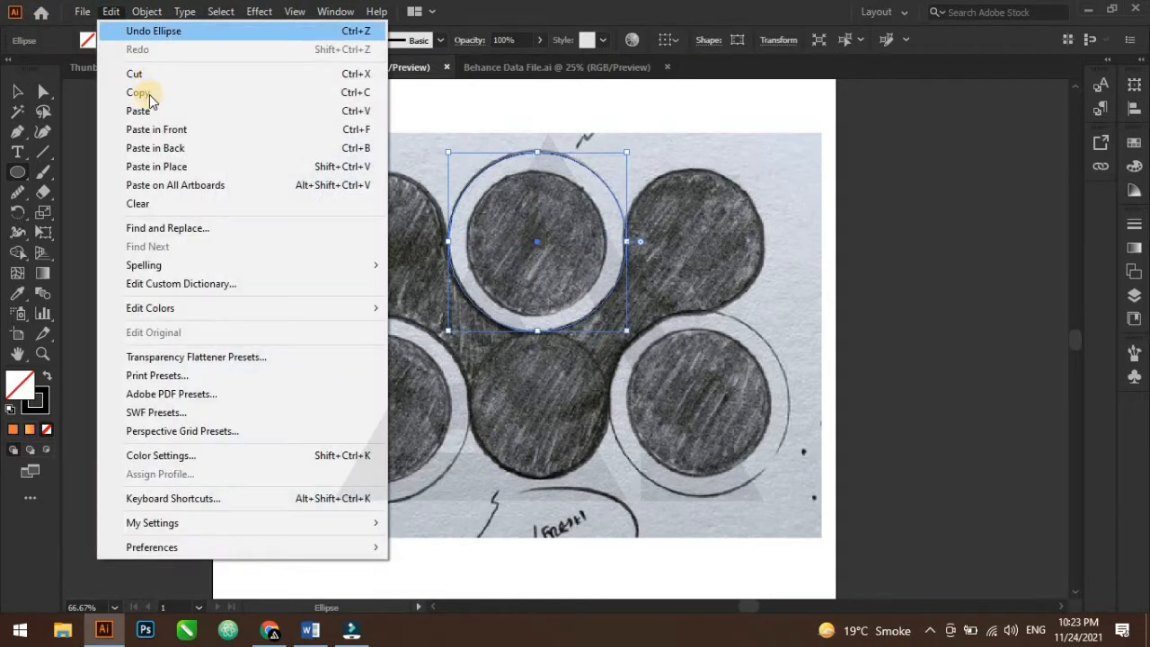
left_click(151, 130)
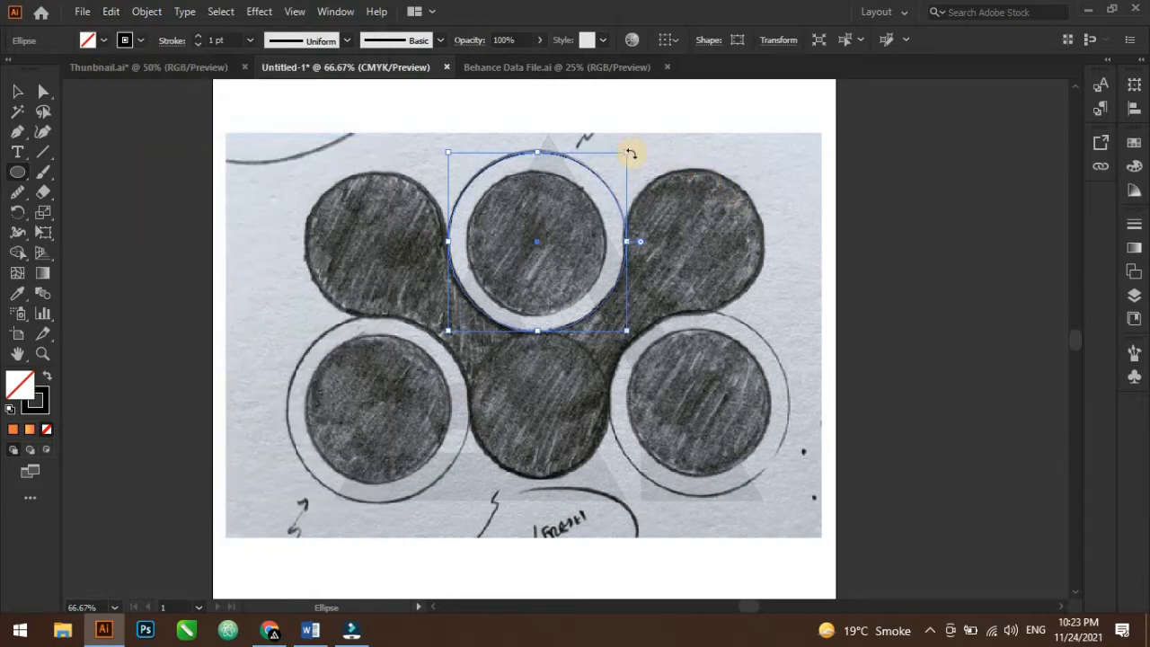
mouse_move(629, 154)
left_mouse_down()
mouse_move(616, 159)
mouse_move(623, 172)
left_mouse_up()
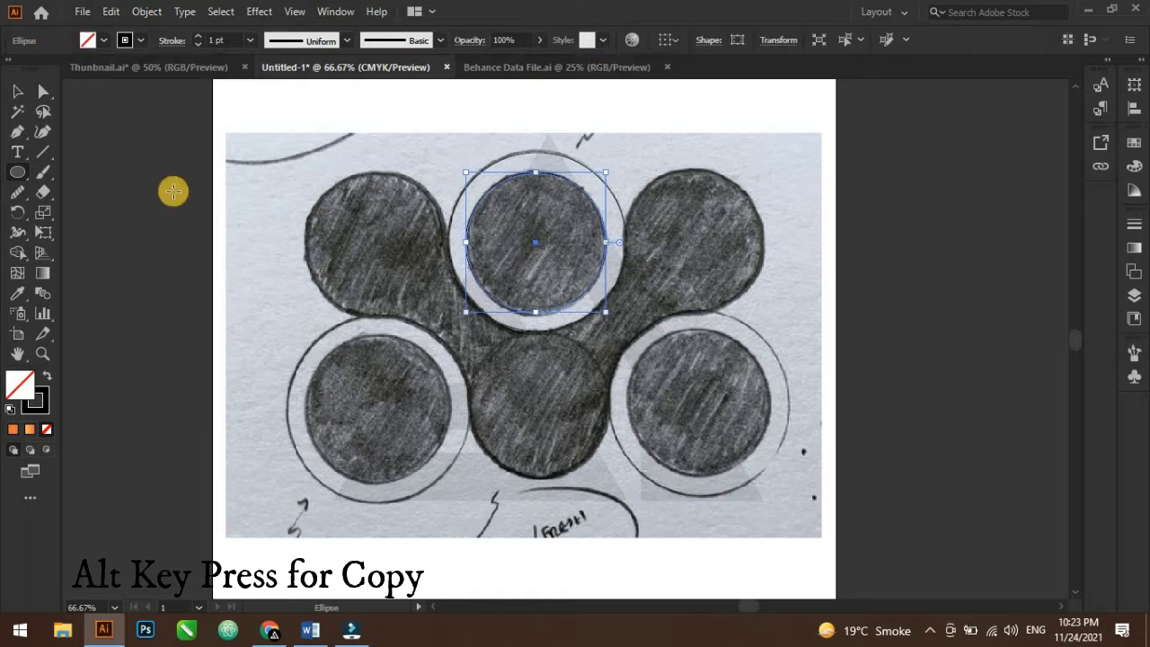
Step: Copy both upper-middle concentric circles, paste them in front, and place the copies over the sketch's lower-right ringed circle
left_click(19, 92)
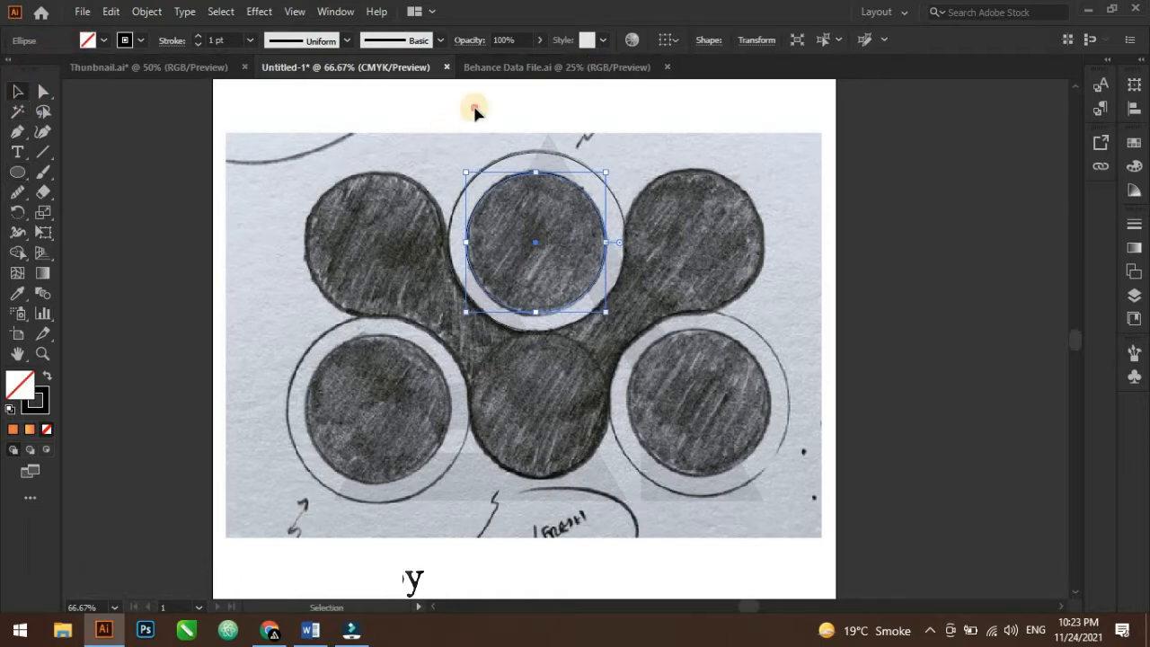
left_click(548, 160)
left_click(551, 160)
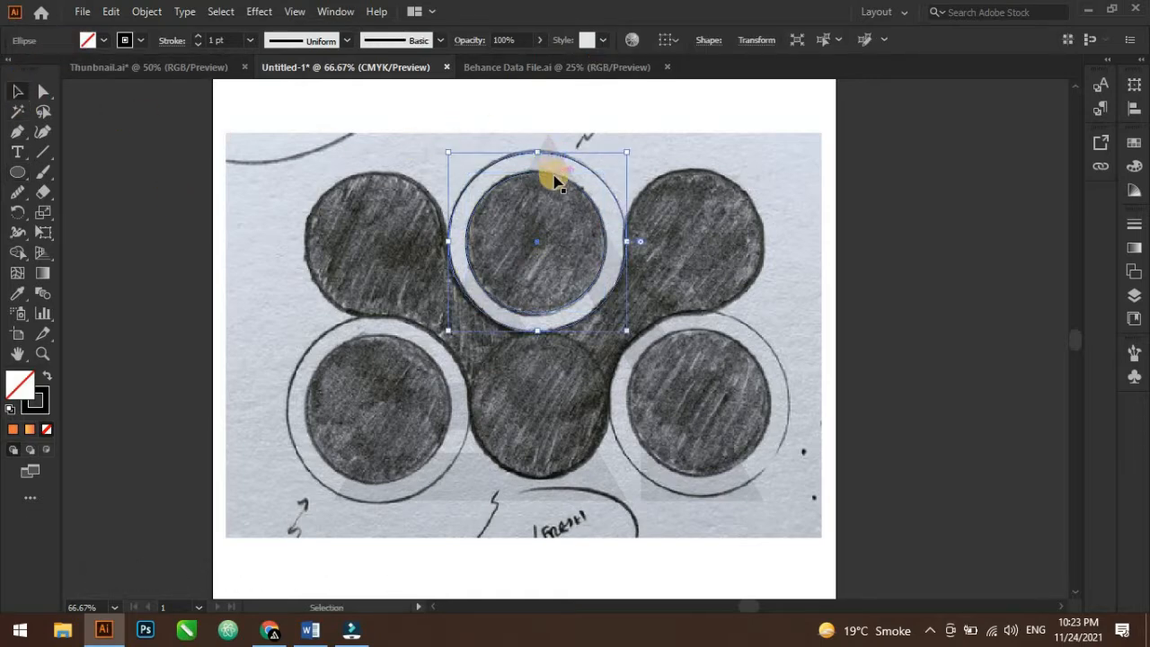
left_click(108, 10)
left_click(104, 91)
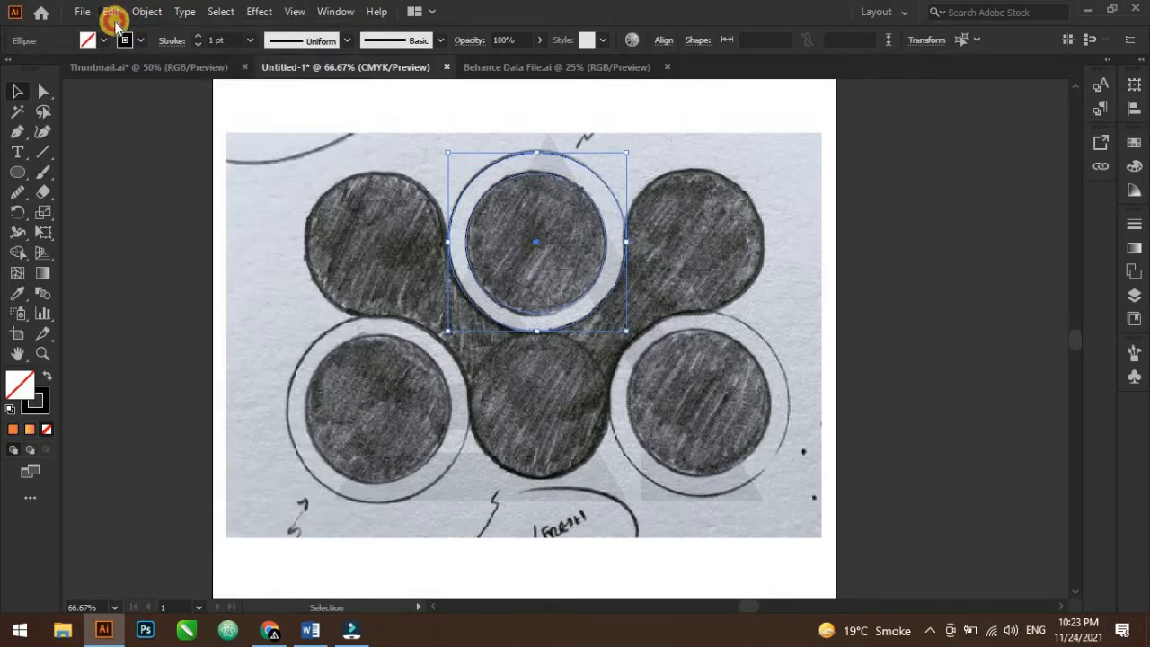
left_click(110, 11)
left_click(158, 130)
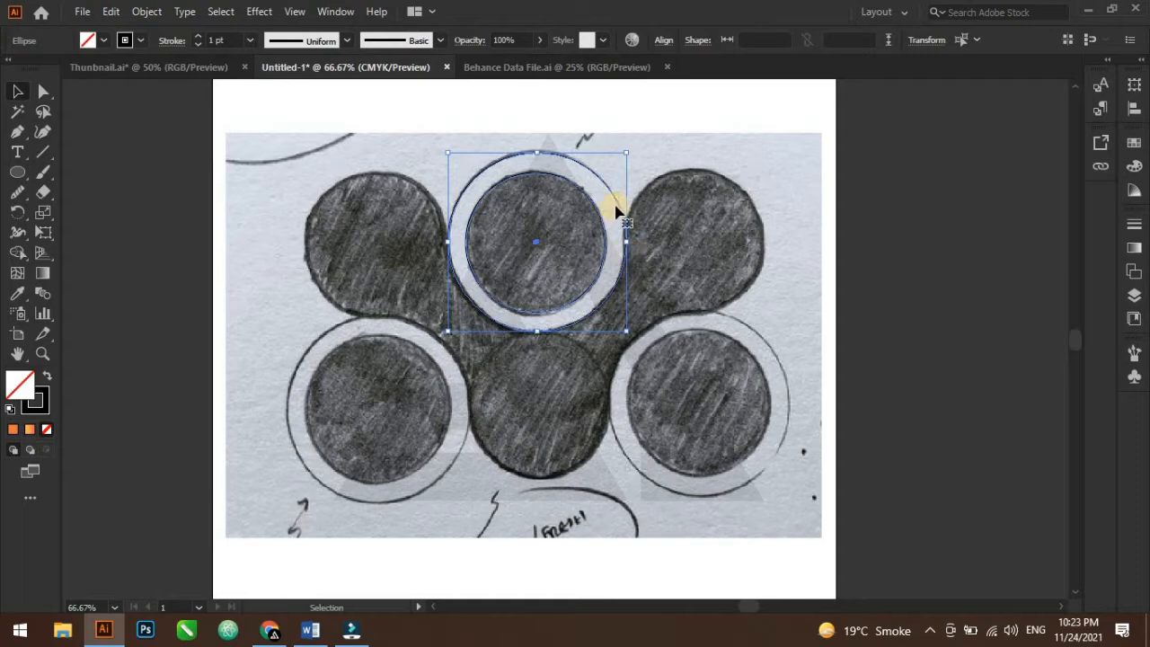
left_click_drag(626, 247, 783, 371)
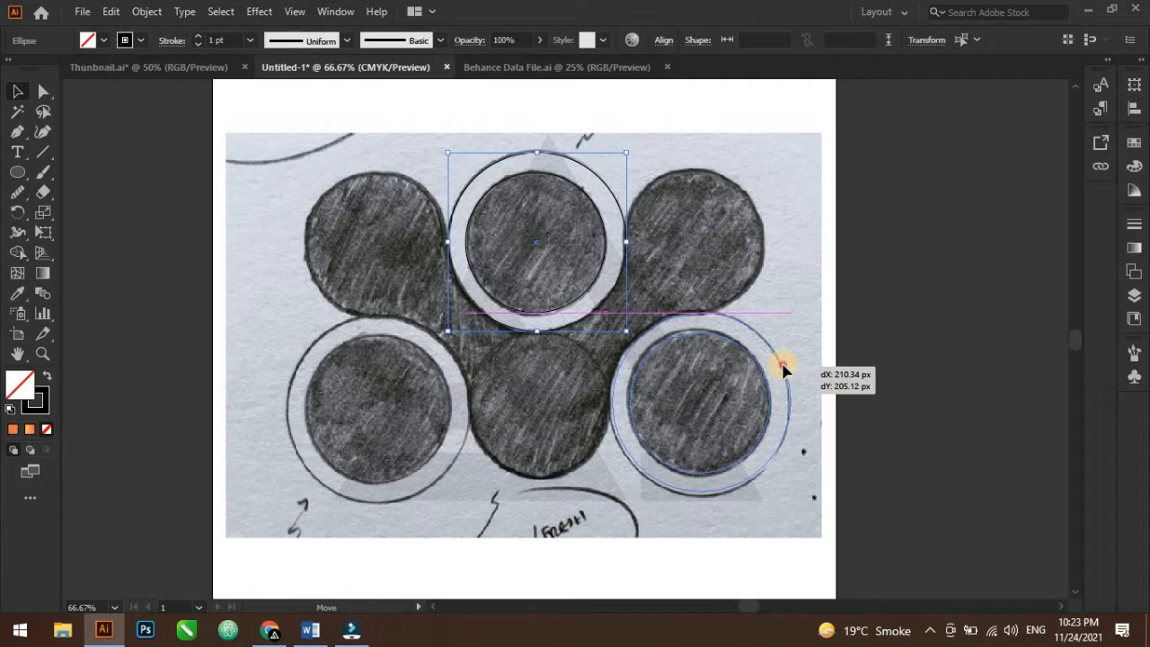
left_click_drag(784, 367, 783, 368)
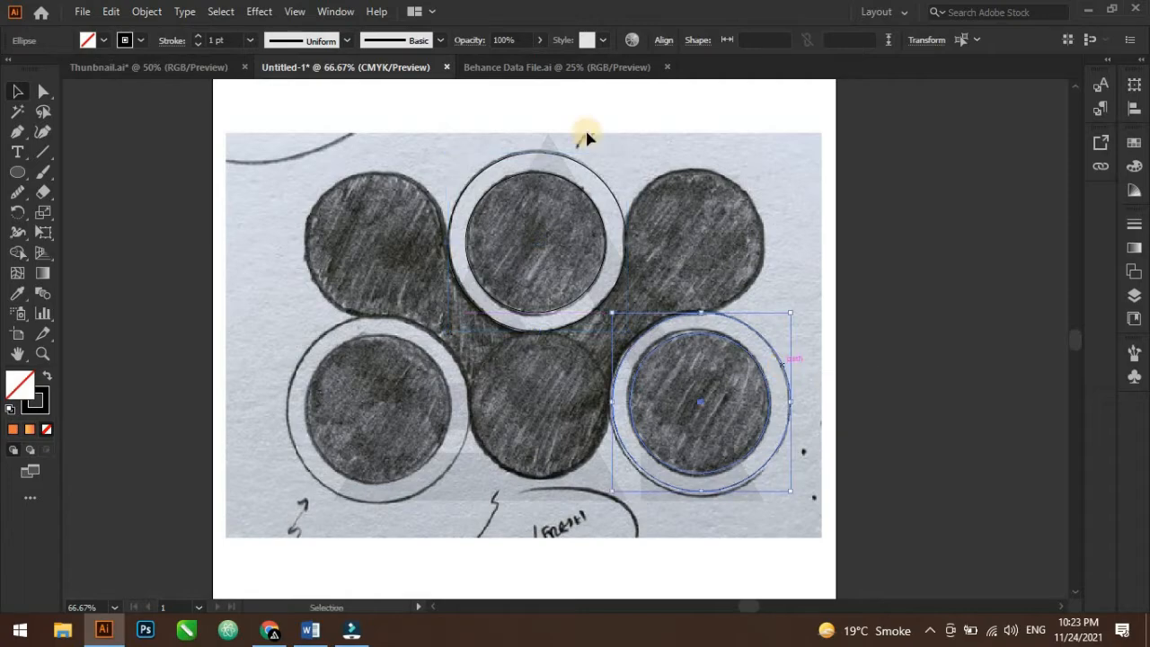
Step: Copy the lower-right concentric pair, paste it in front, and place it over the sketch's lower-left ringed circle
left_click(111, 12)
left_click(135, 91)
left_click(111, 12)
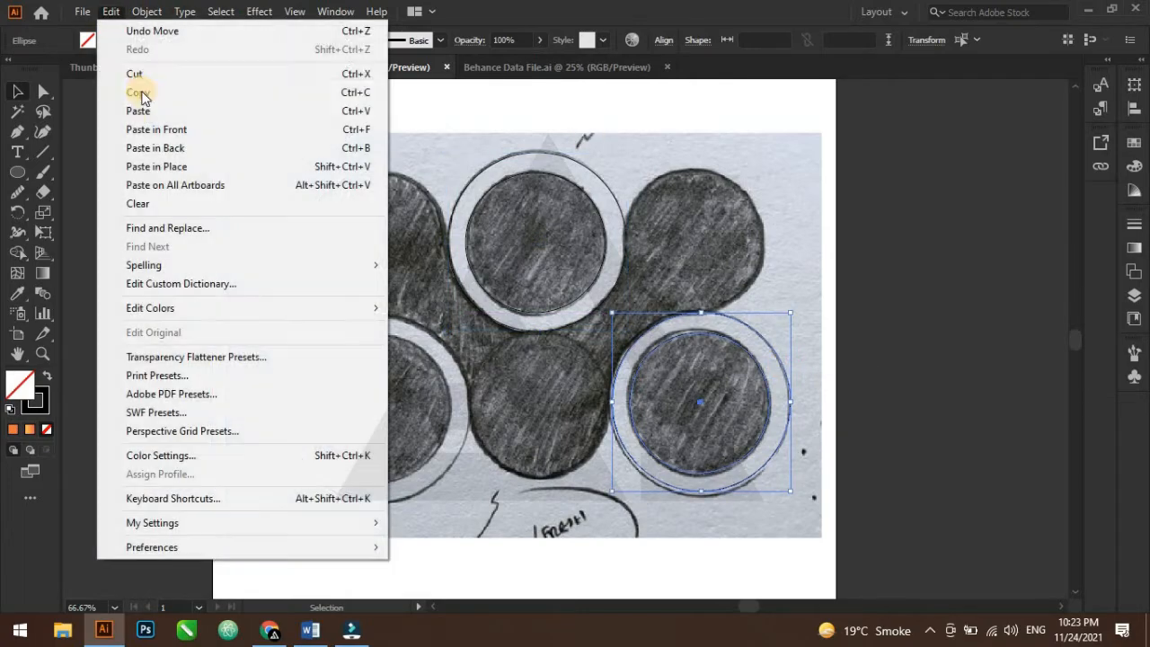
left_click(155, 130)
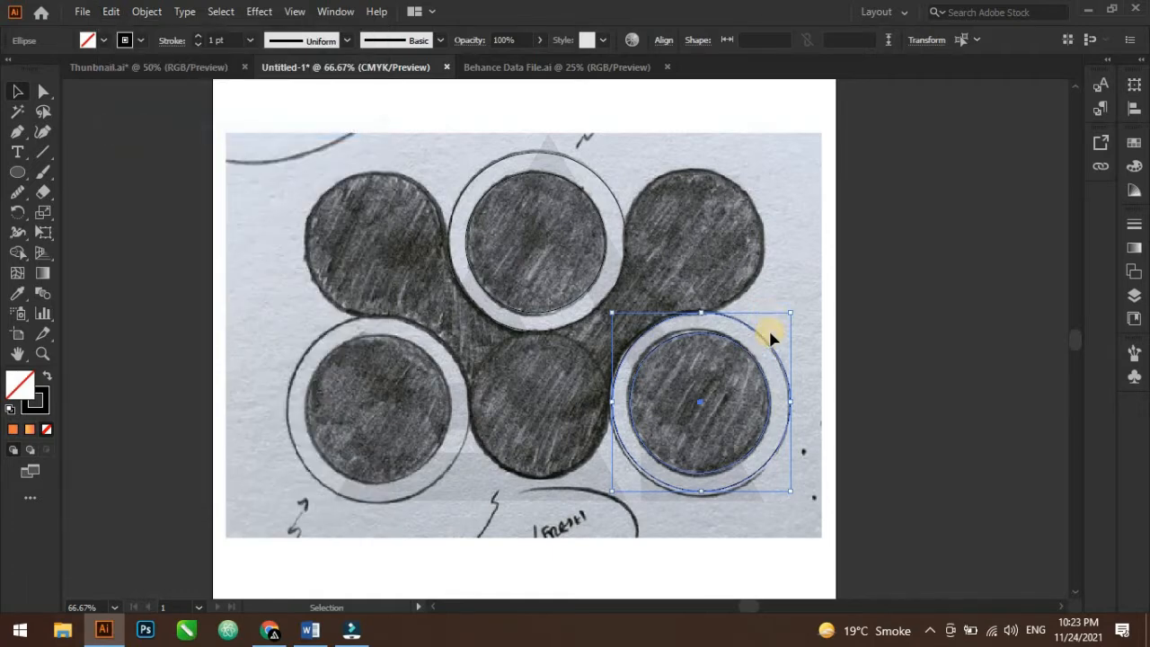
left_click_drag(771, 347, 446, 356)
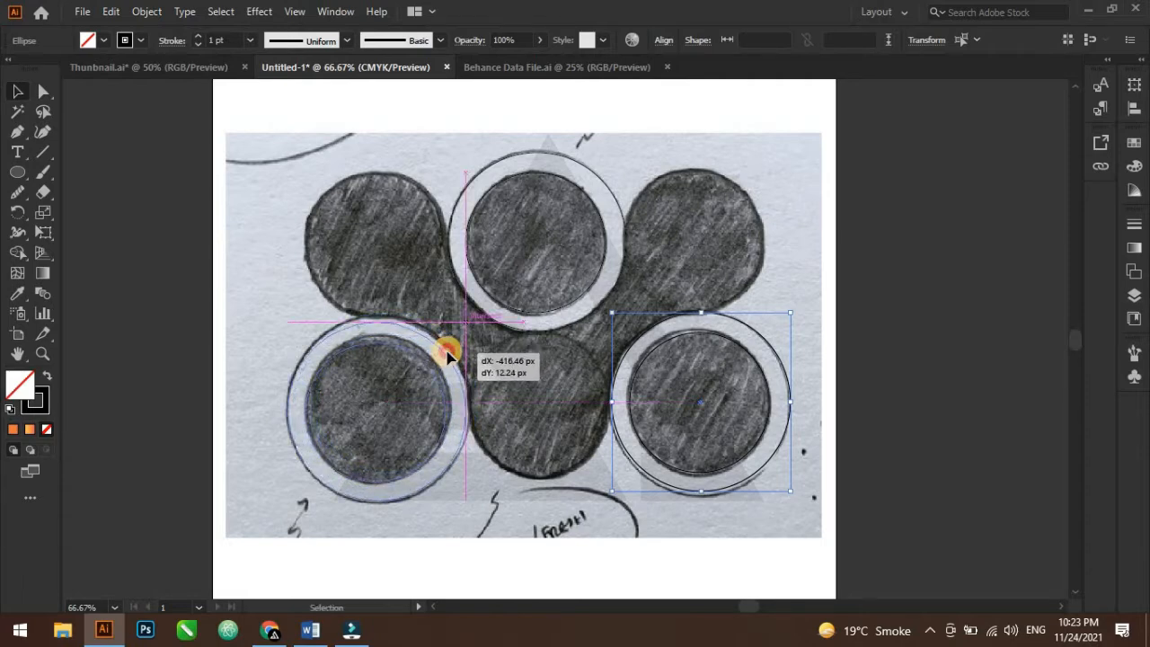
left_click_drag(448, 352, 451, 353)
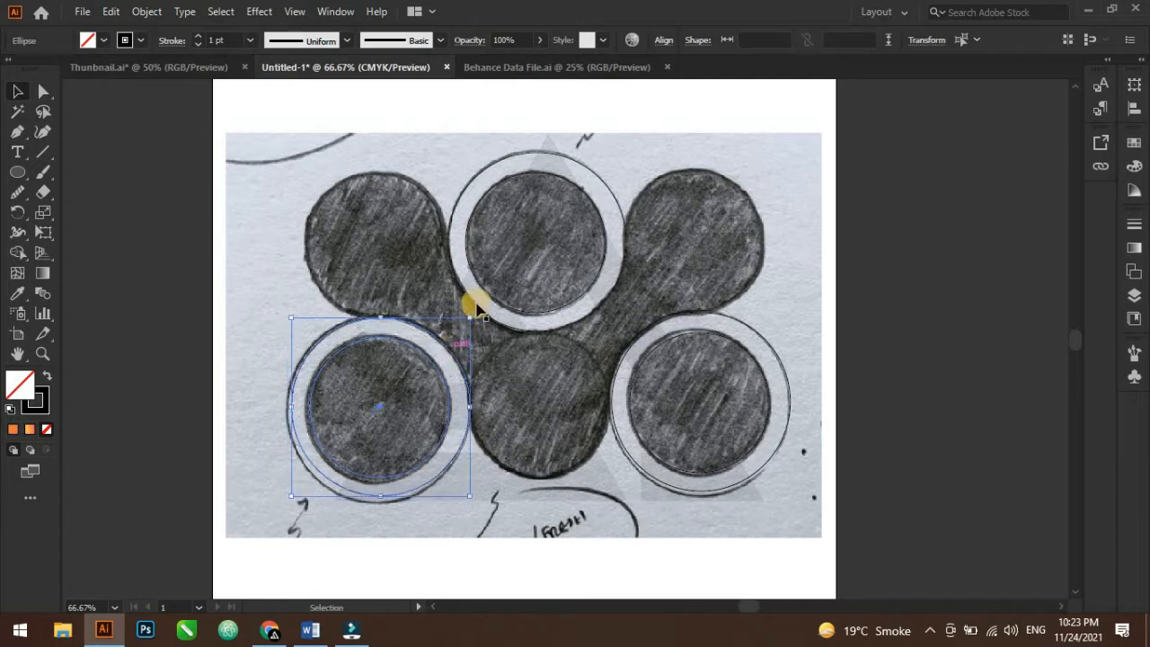
left_click(798, 277)
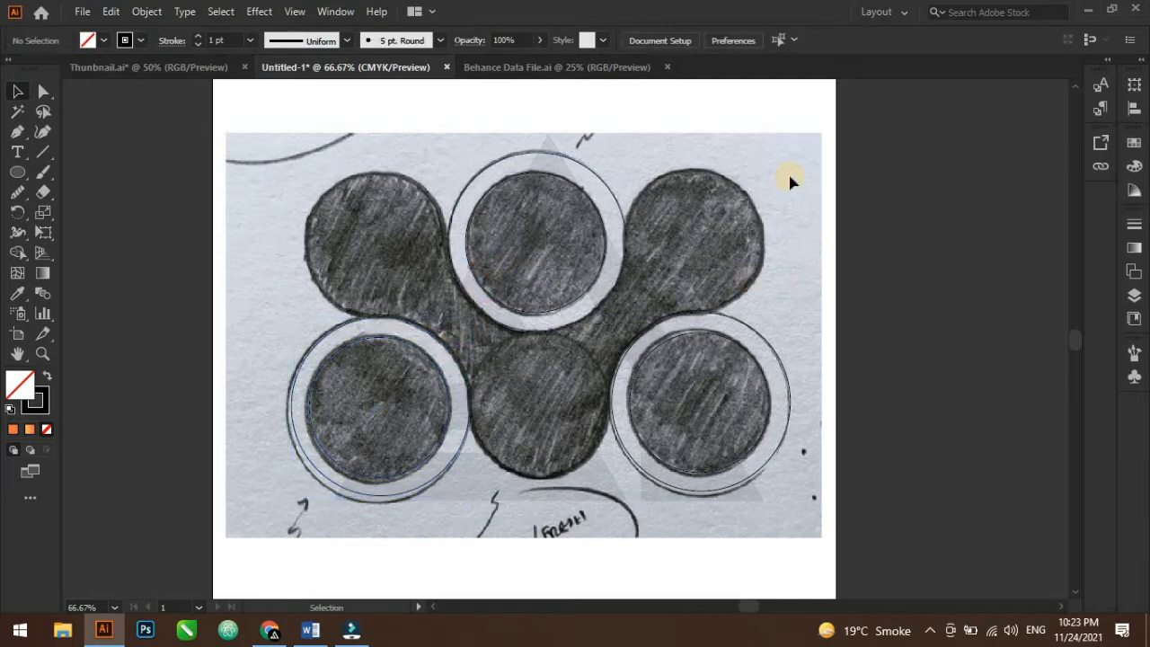
Step: Copy the upper-middle inner circle, paste it in front, and place the copy over the sketch's upper-right shaded circle
left_click(598, 211)
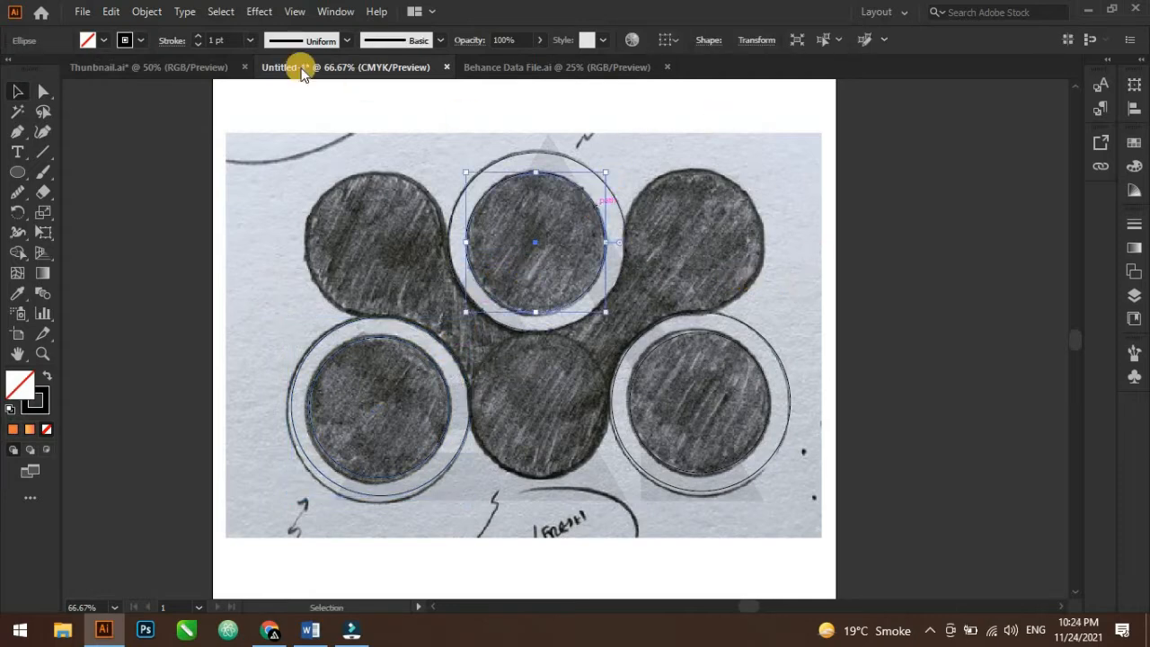
left_click(110, 11)
left_click(126, 95)
left_click(110, 11)
left_click(146, 132)
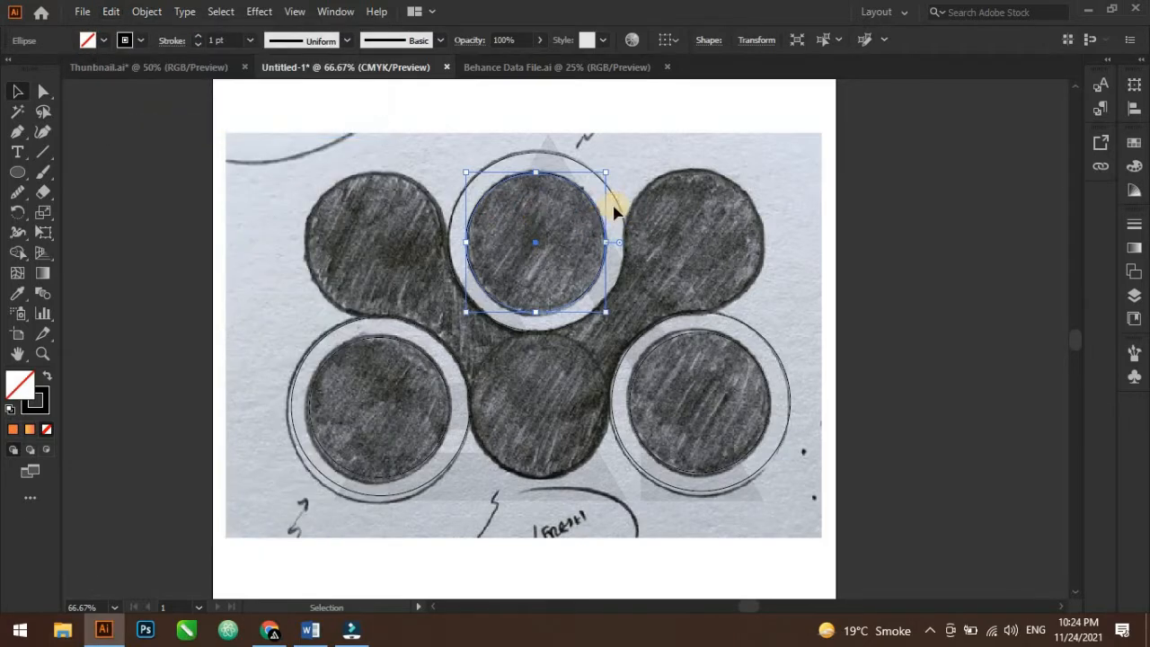
left_click_drag(600, 215, 752, 210)
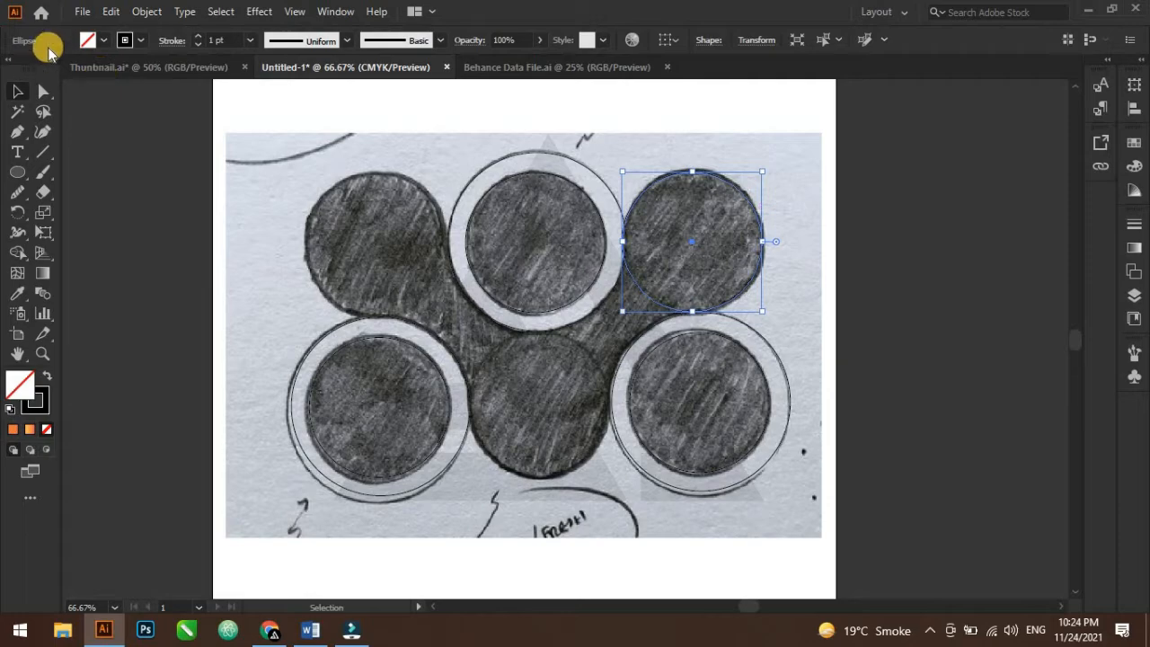
Step: Duplicate the upper-right circle onto the sketch's upper-left and lower-middle shaded circles
left_click(112, 12)
left_click(111, 12)
left_click(112, 12)
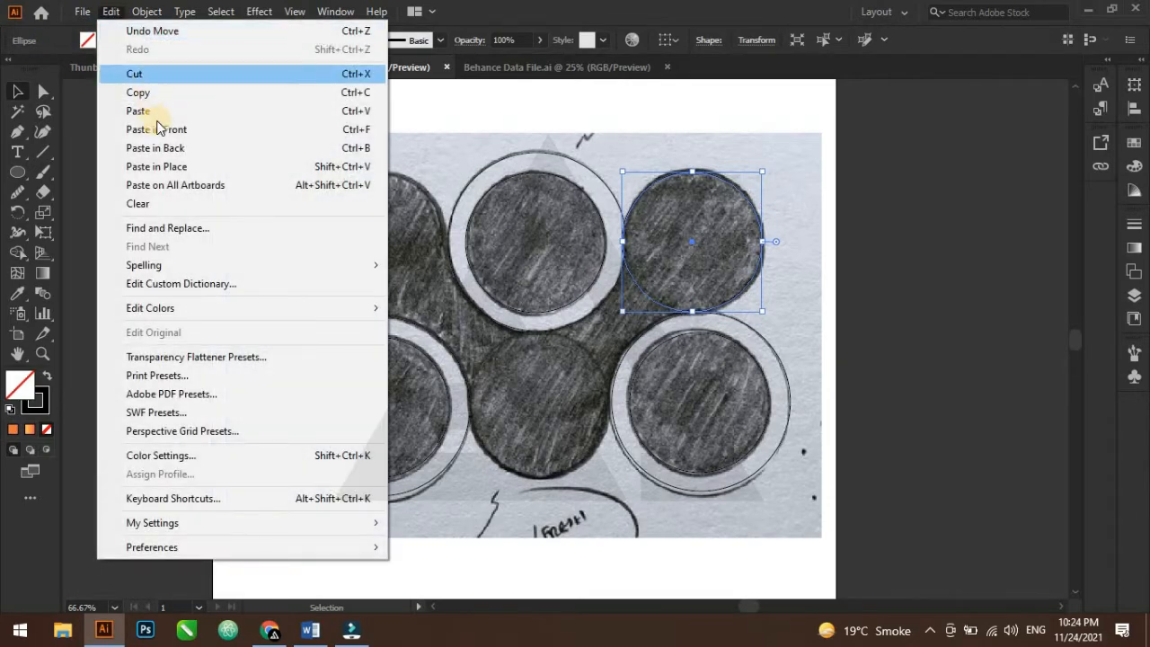
left_click(678, 197)
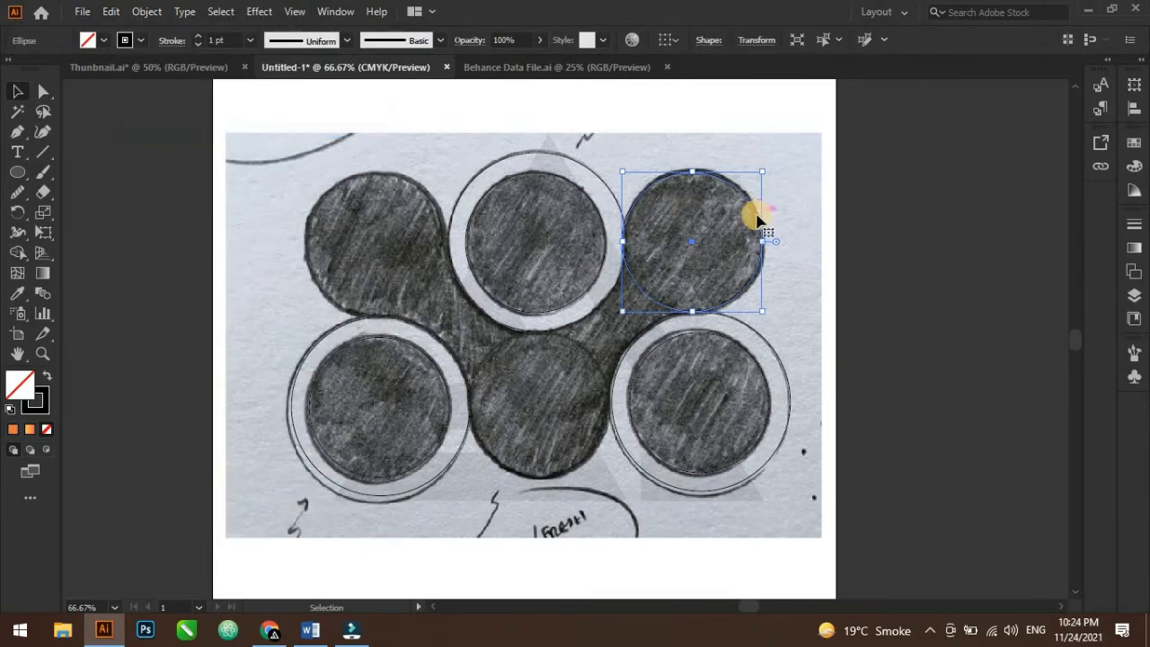
left_click_drag(679, 220, 441, 222)
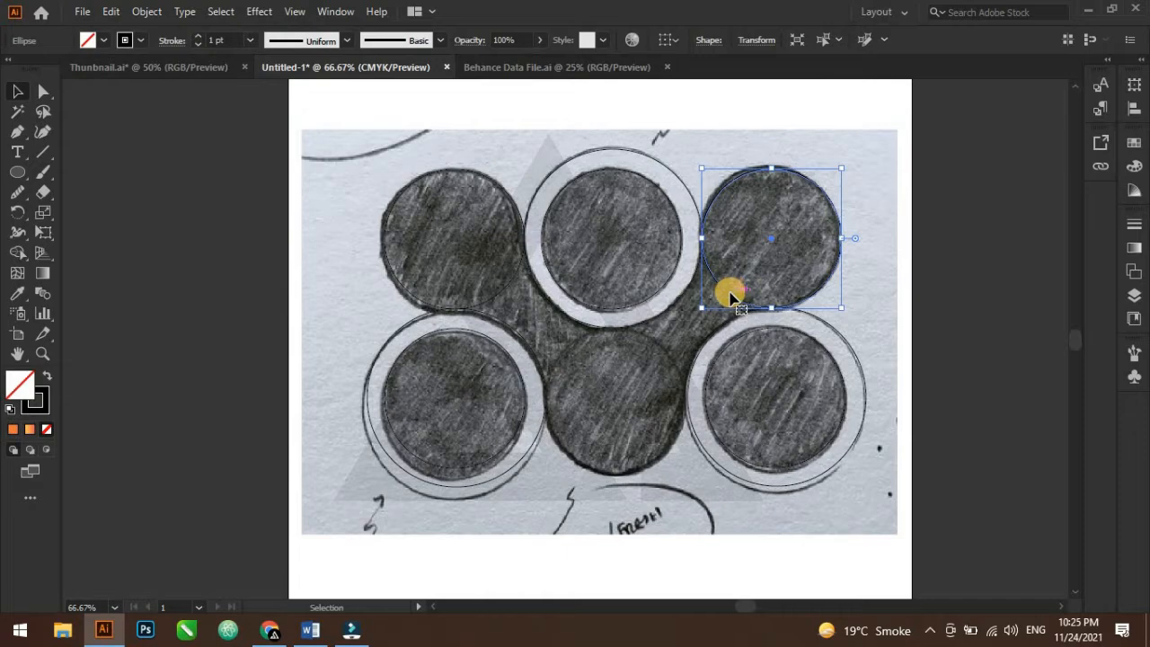
left_click_drag(728, 298, 573, 458)
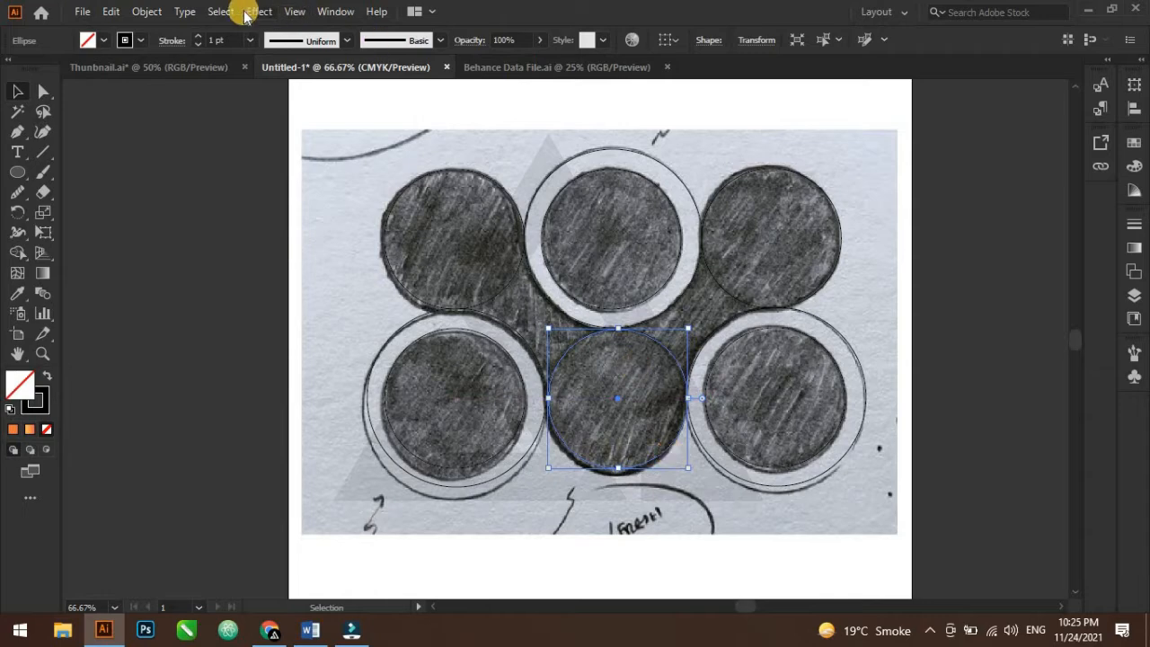
left_click(262, 117)
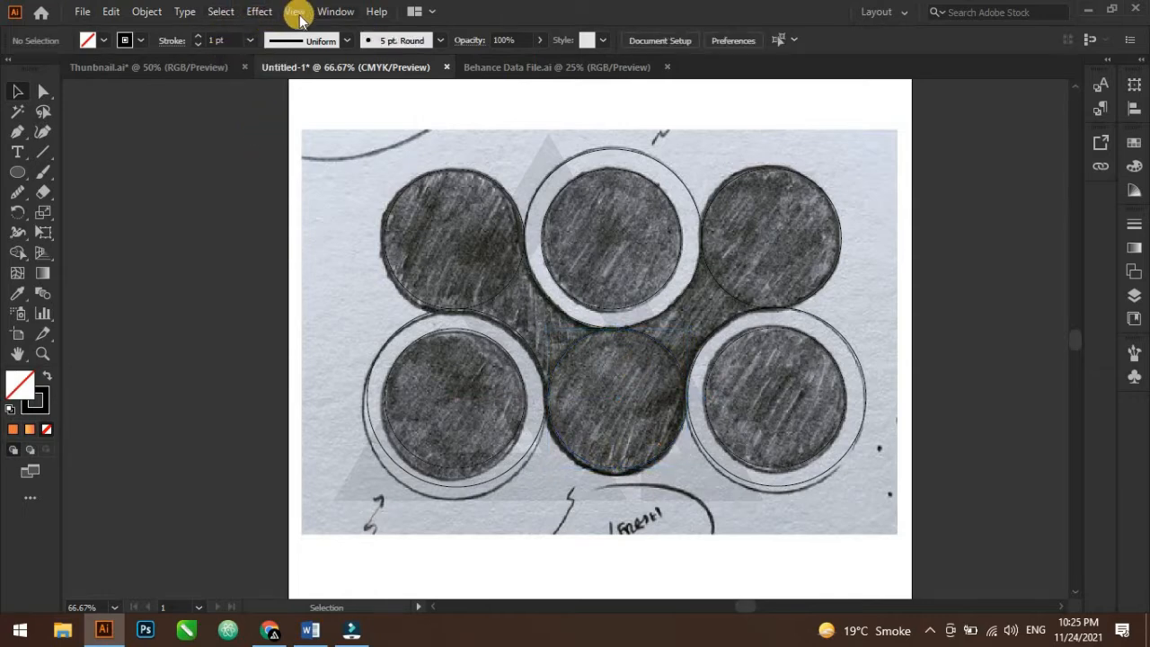
Step: Switch to Outline view and nudge the lower-left concentric pair right until its outer circle touches the lower-middle circle
left_click(295, 12)
left_click(334, 27)
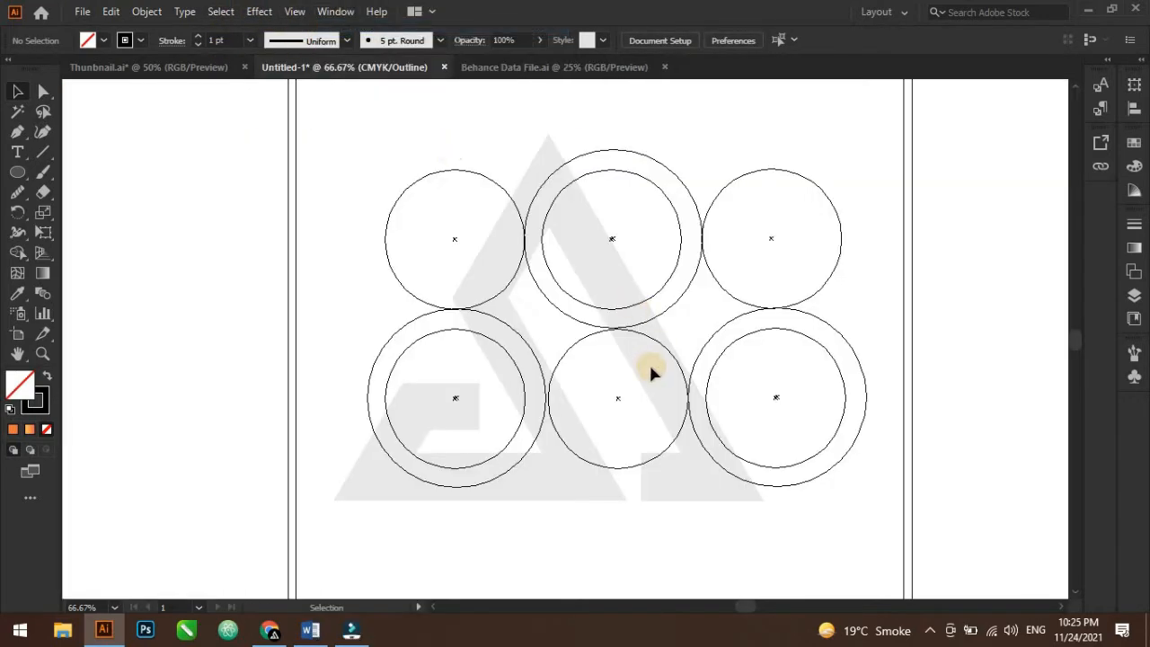
scroll(650, 361, "up", 1)
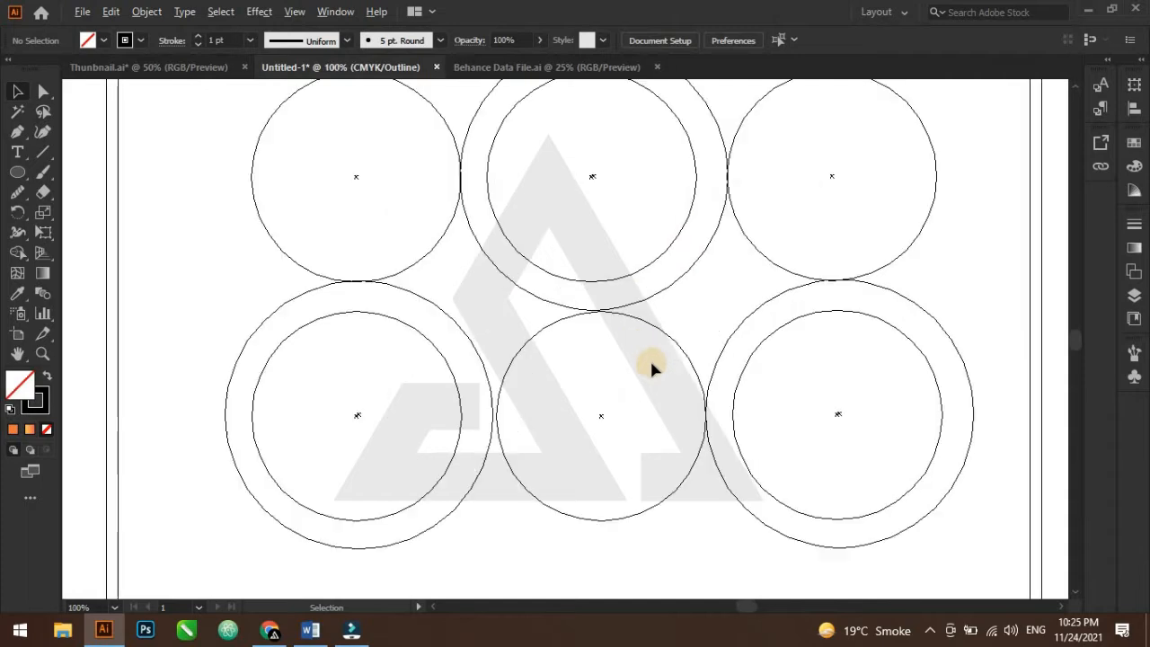
left_click(460, 437)
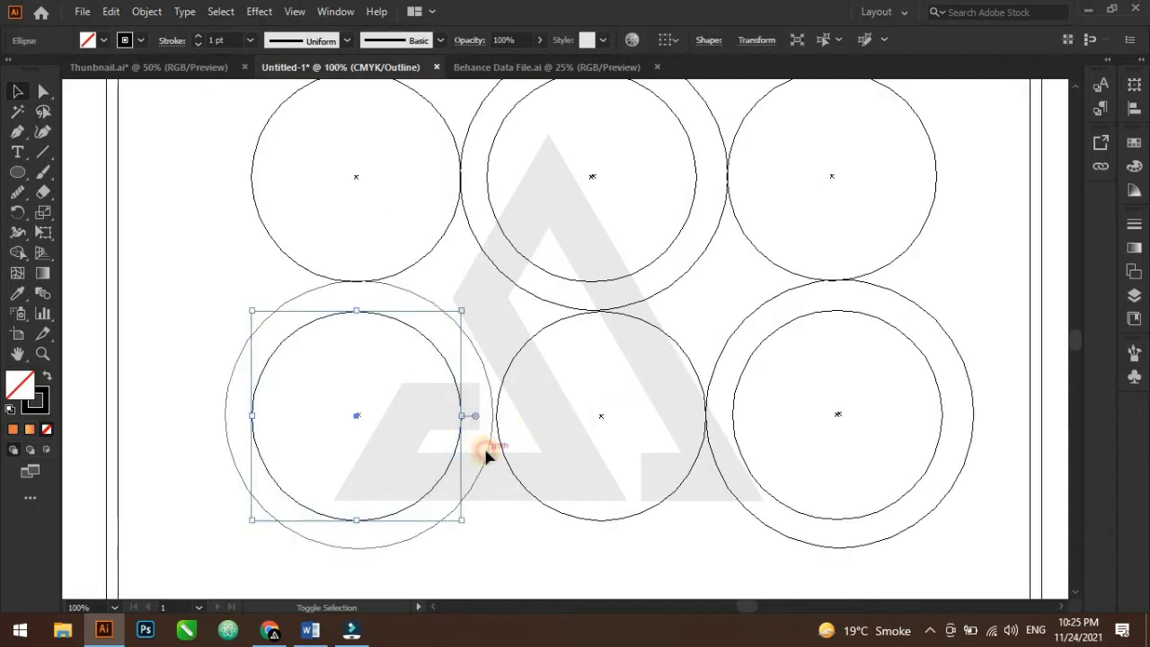
left_click(487, 449, "shift")
key("Right")
key("Right")
key("Right")
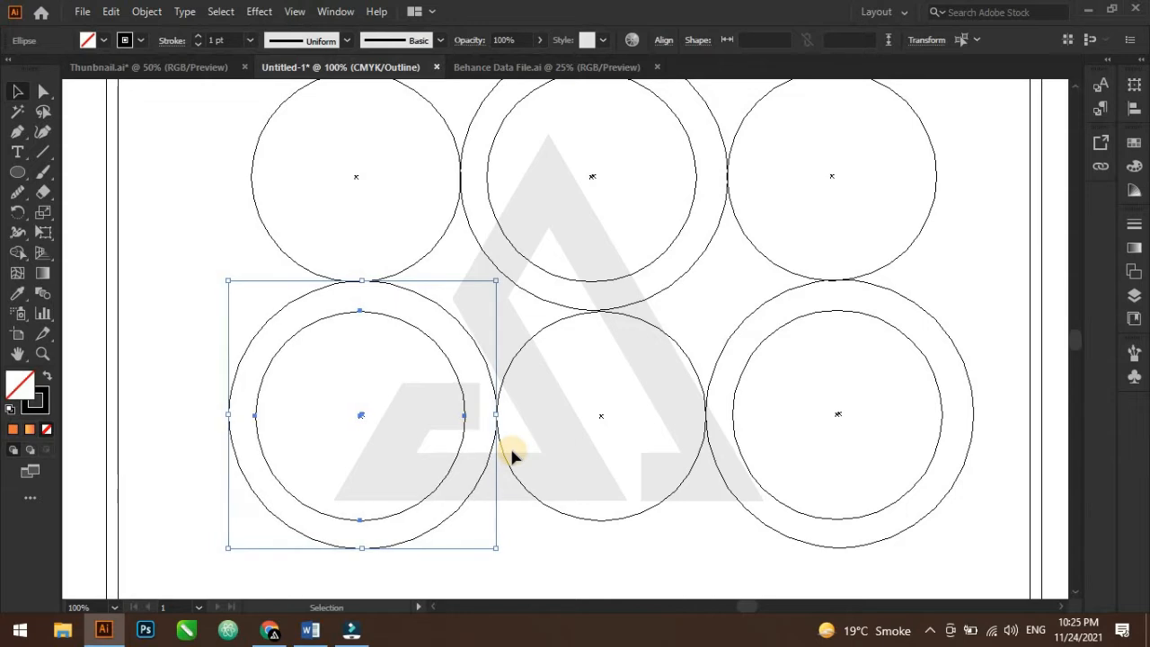
Step: Nudge the lower-right concentric pair left against the lower-middle circle, adjust the lower-middle circle slightly, and return to Preview view
left_click(725, 477)
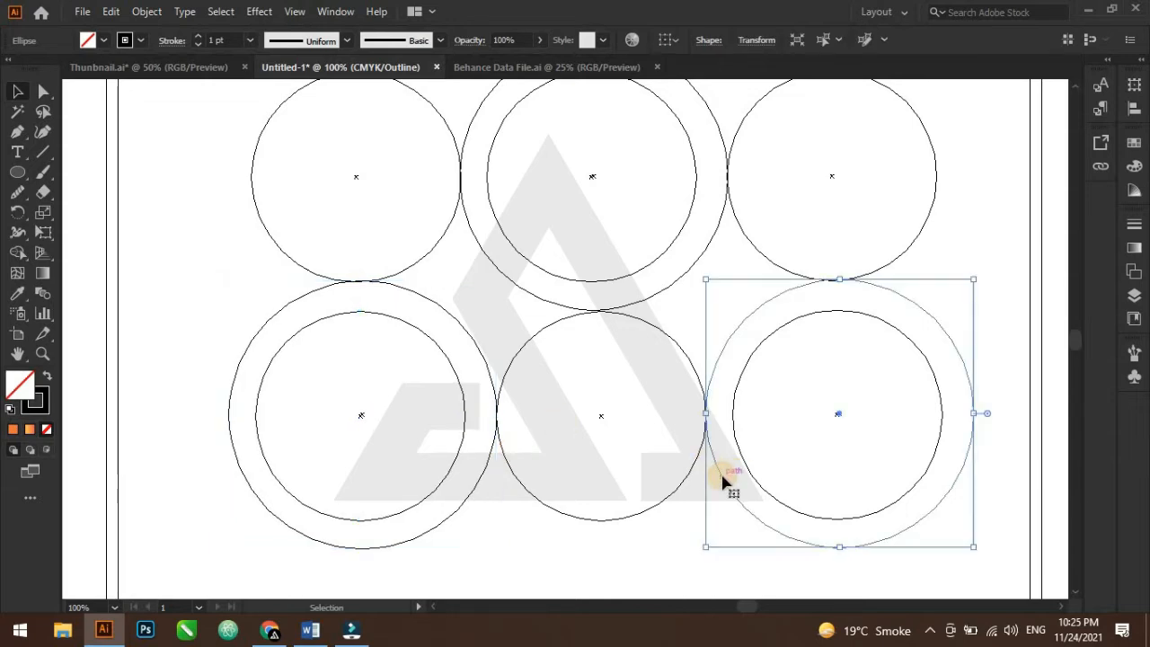
left_click(738, 451, "shift")
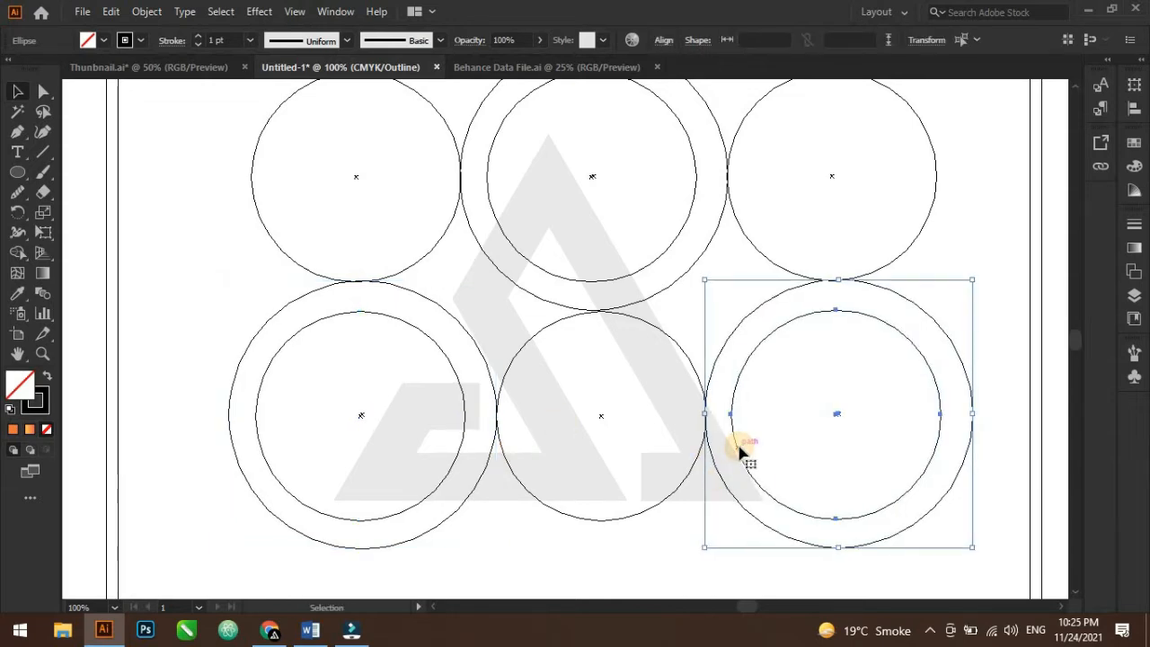
left_click(626, 316)
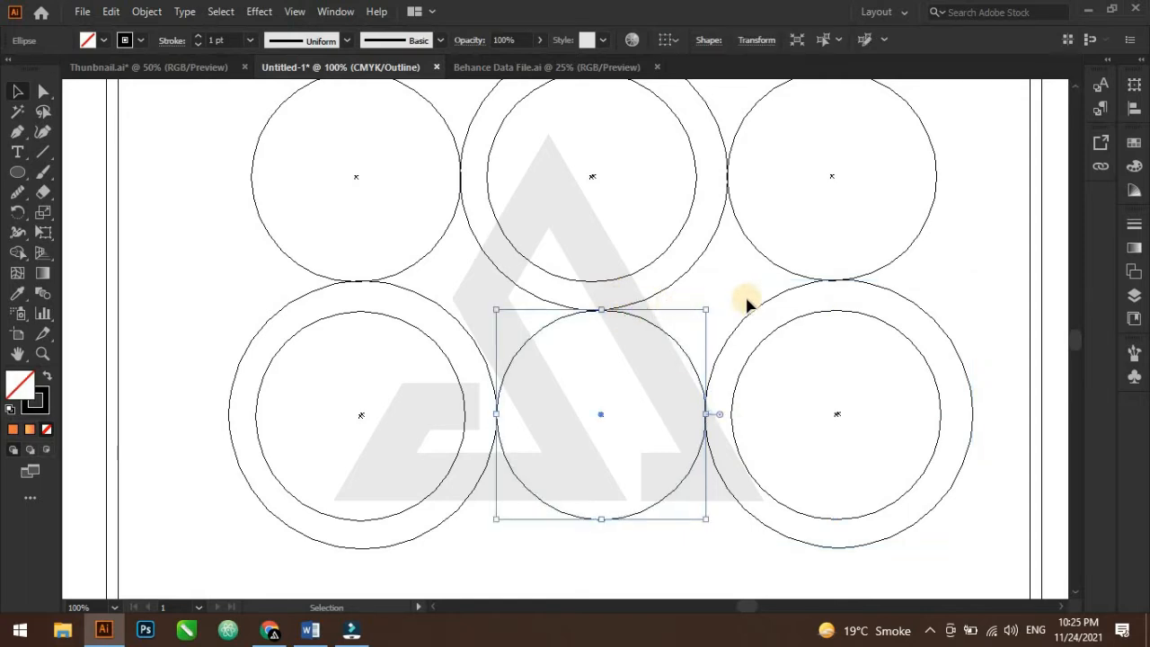
scroll(744, 300, "down", 1)
left_click(932, 376)
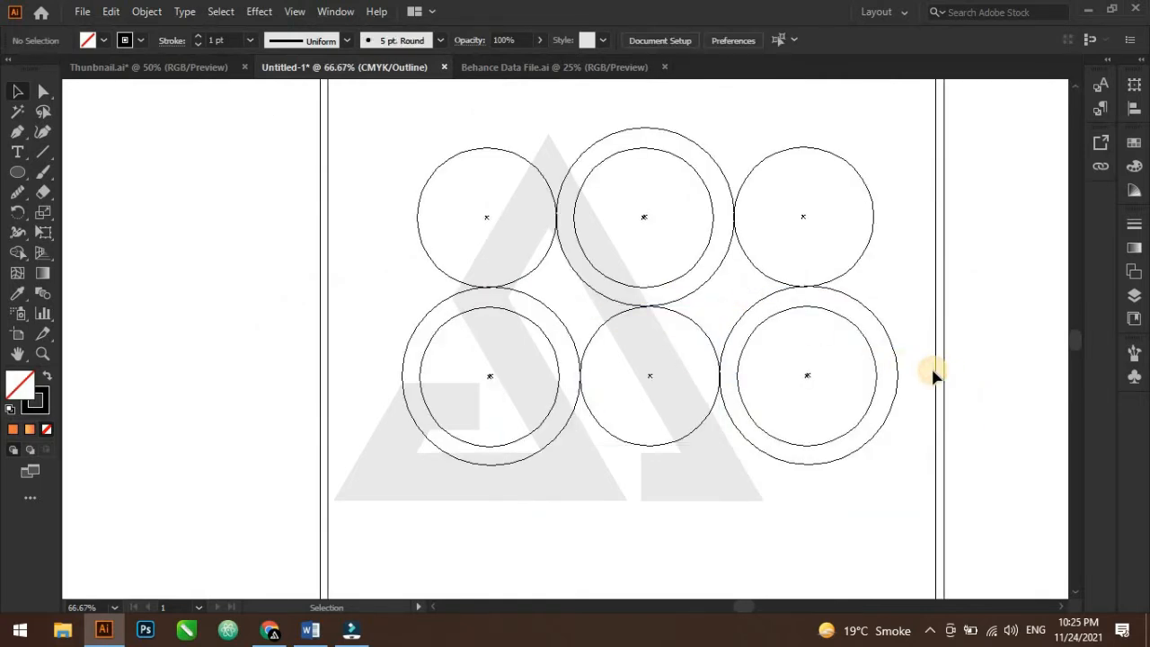
left_click(294, 12)
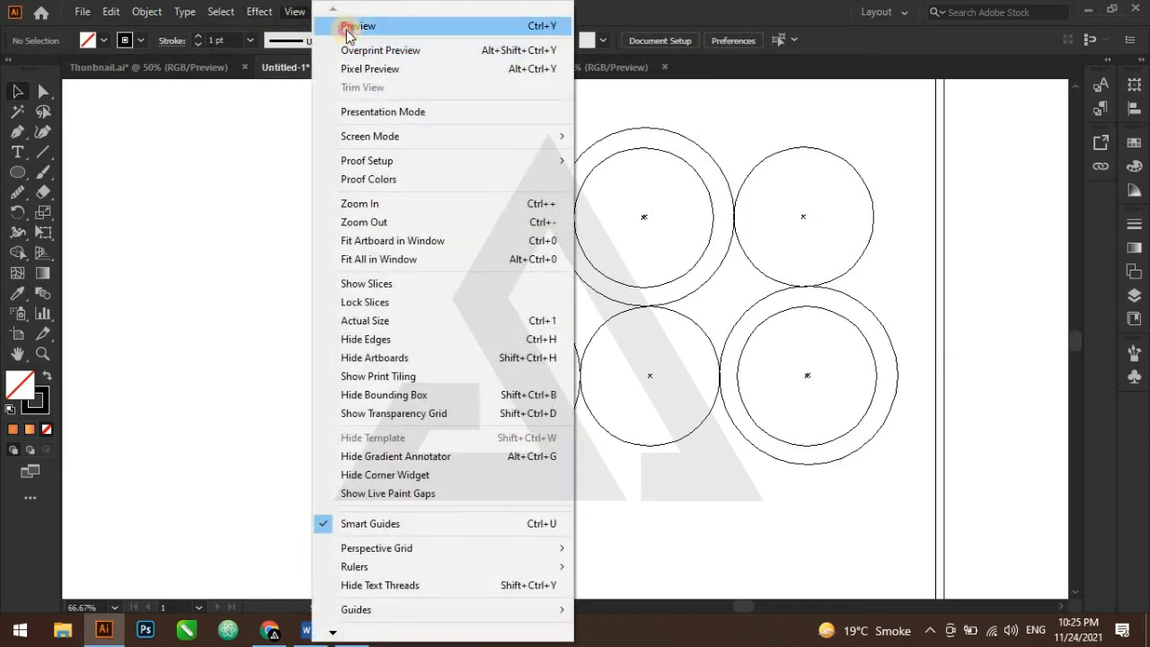
left_click(346, 28)
Step: Merge the upper-left, lower-middle and upper-right circles with the gaps between them into one black, strokeless shape using the Shape Builder
mouse_move(339, 134)
left_mouse_down()
mouse_move(688, 354)
mouse_move(957, 557)
left_mouse_up()
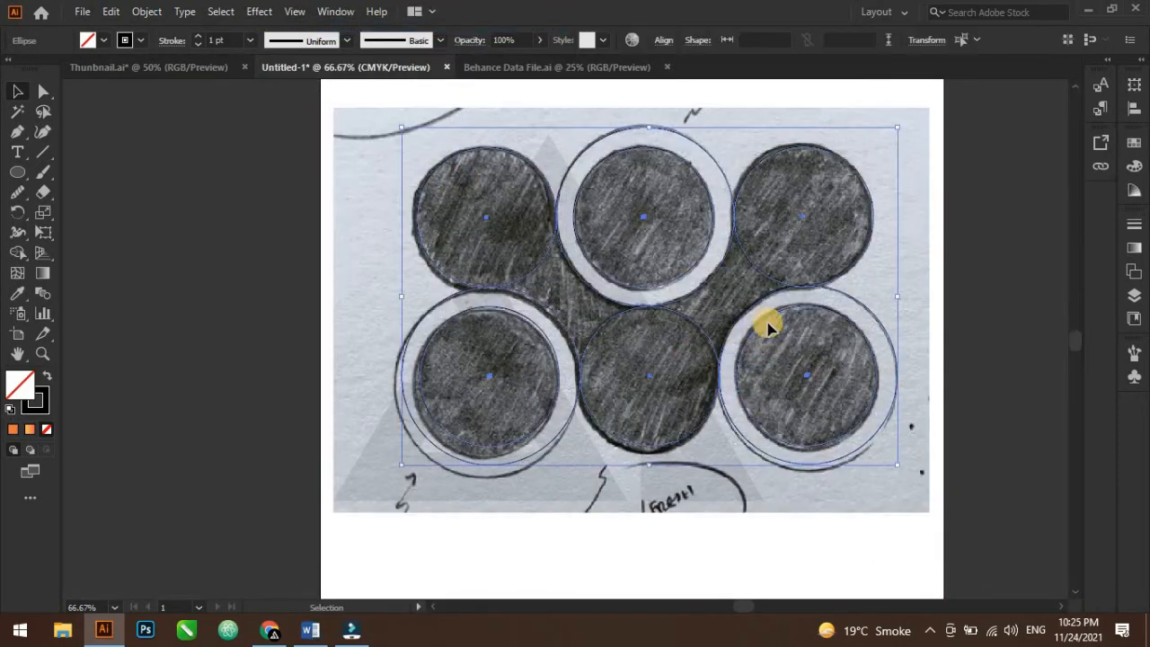
left_click(18, 257)
left_click(49, 377)
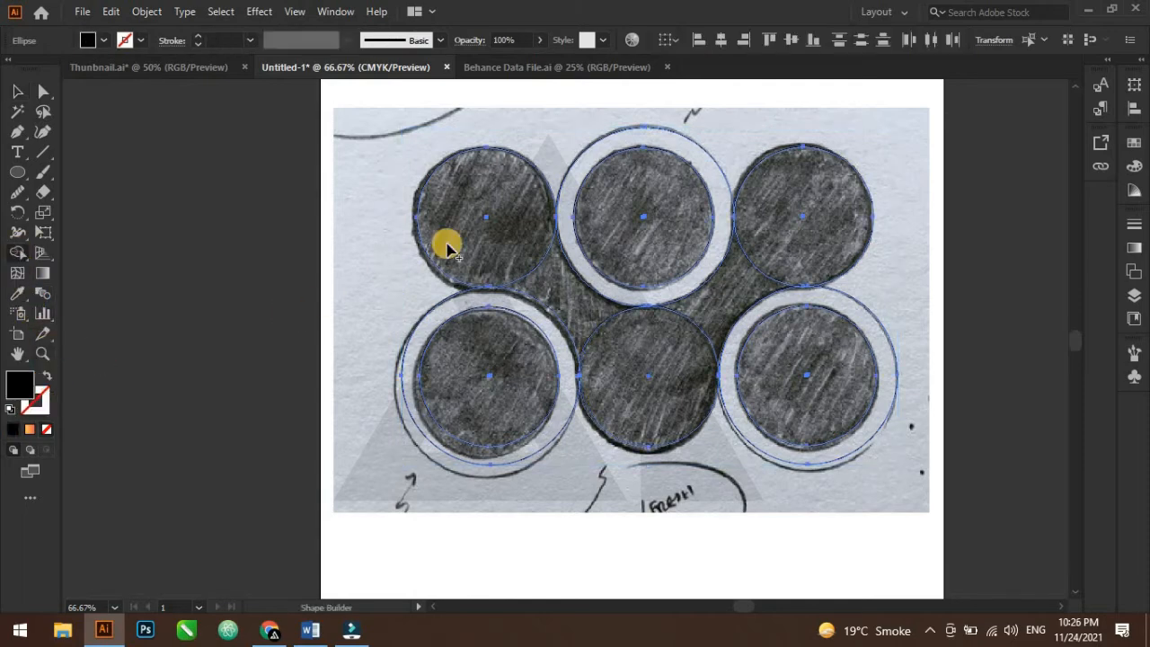
mouse_move(488, 239)
left_mouse_down()
mouse_move(641, 347)
mouse_move(721, 365)
mouse_move(739, 296)
mouse_move(777, 255)
mouse_move(768, 247)
left_mouse_up()
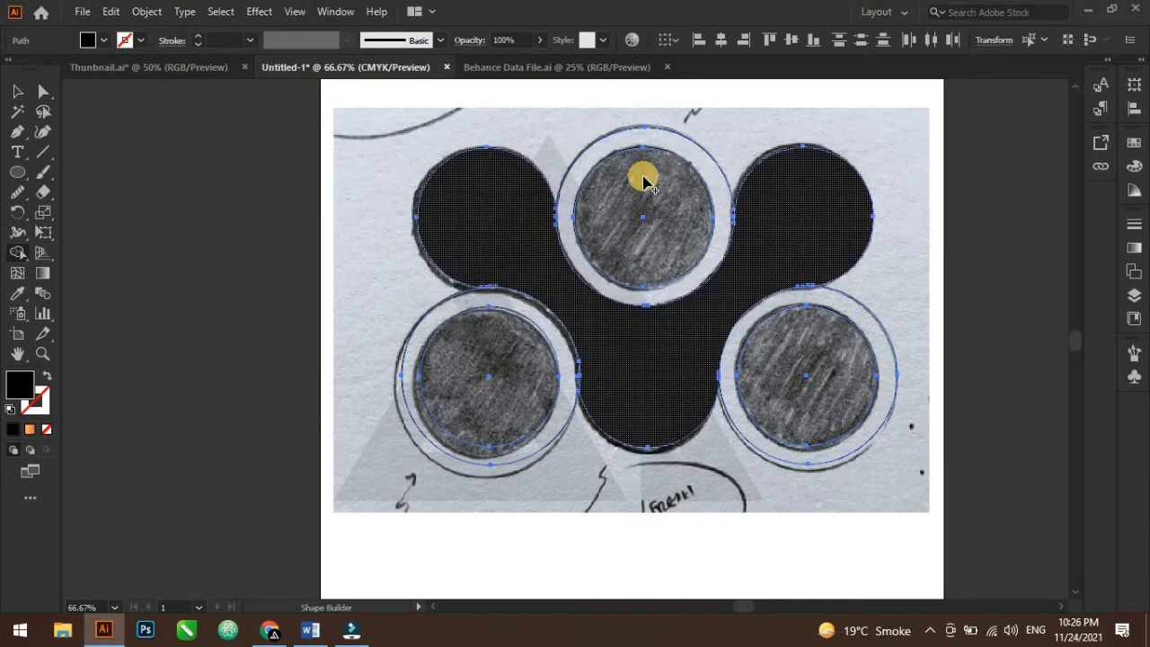
Step: Fill the upper-middle, lower-left and lower-right inner circles with black using the Shape Builder, and deselect everything
left_click(641, 211)
left_click(470, 372)
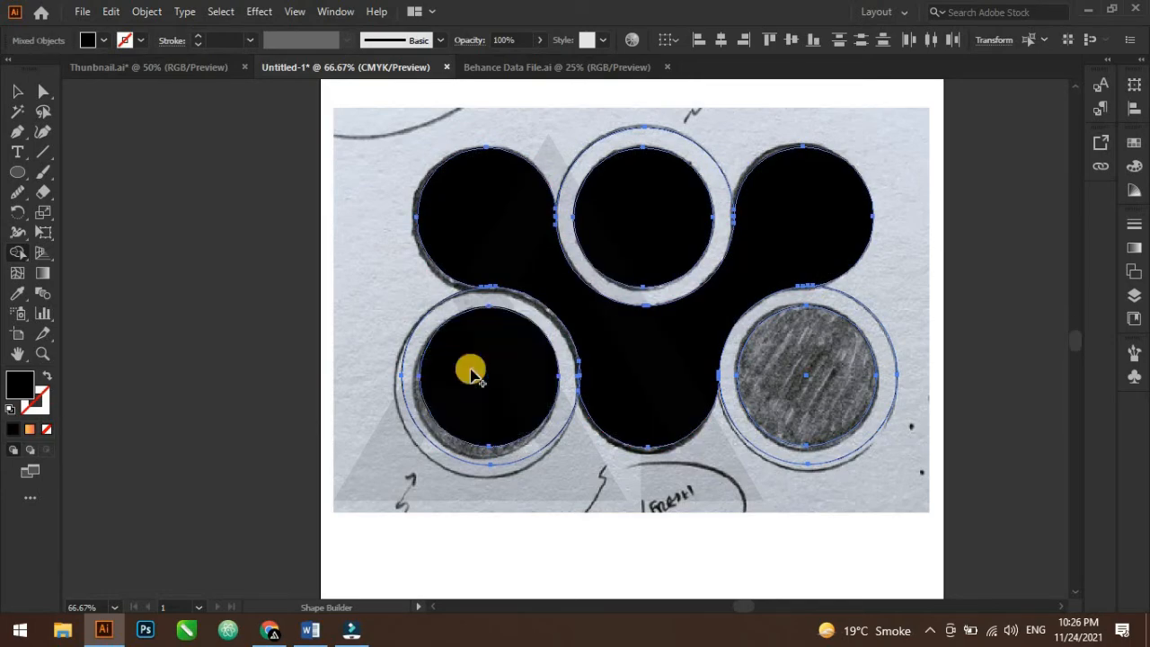
left_click(815, 364)
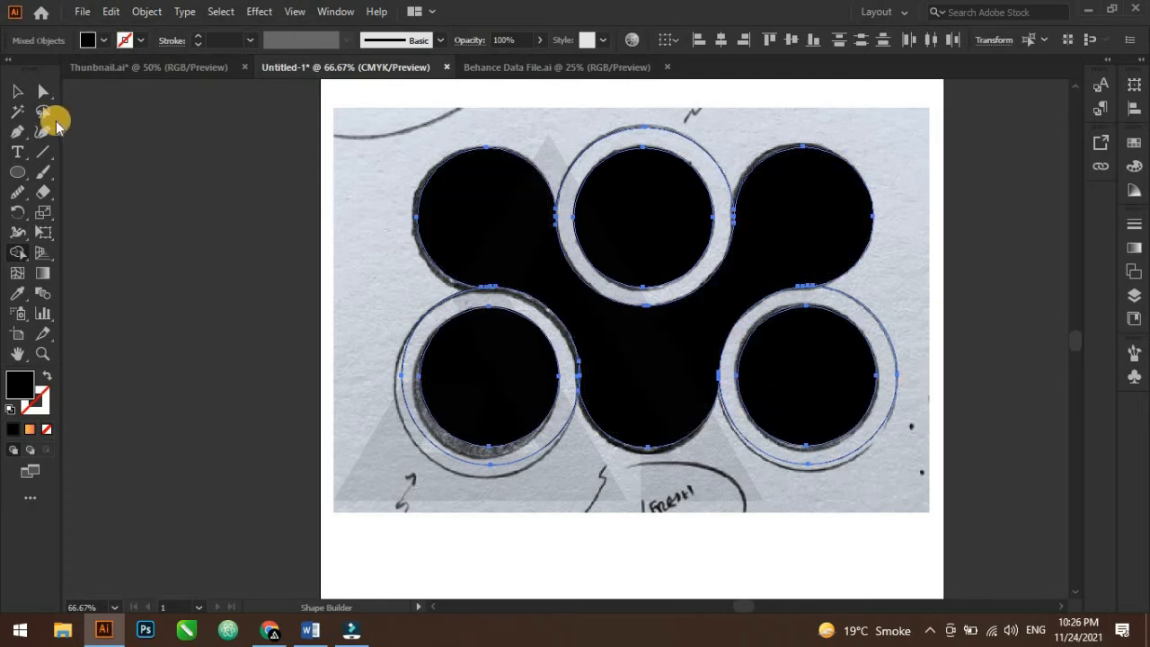
left_click(17, 91)
left_click(168, 220)
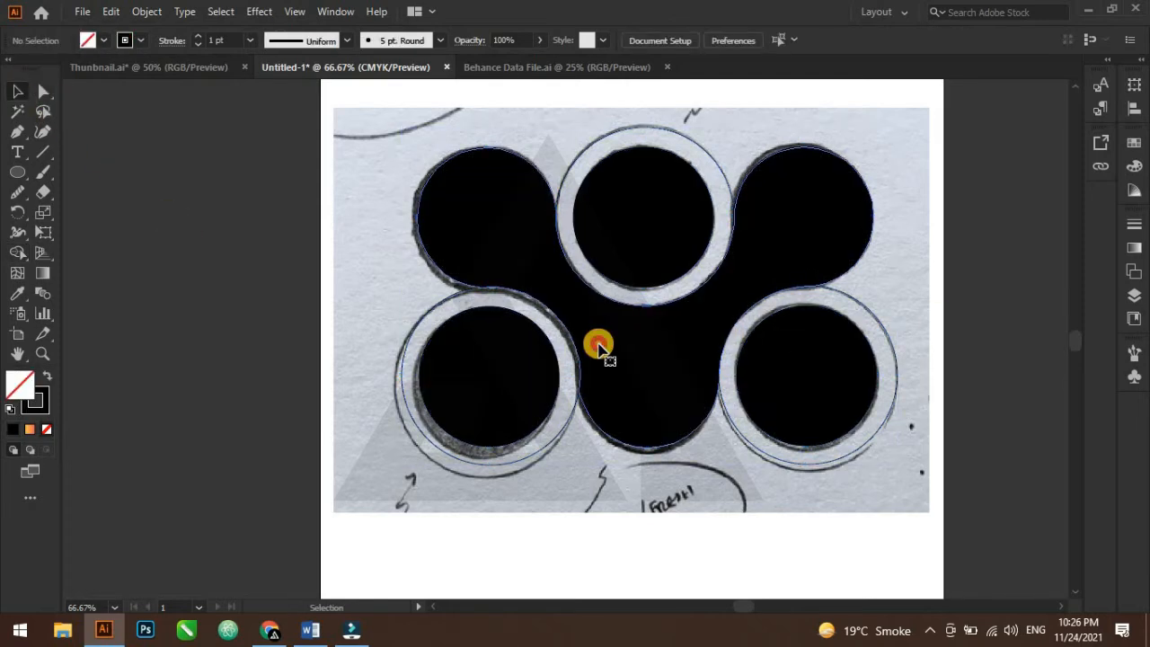
Step: Select the merged black shape and the three black inner circles and move them off the artboard, left of the sketch
left_click(599, 349)
left_click(497, 390, "shift")
left_click(792, 403, "shift")
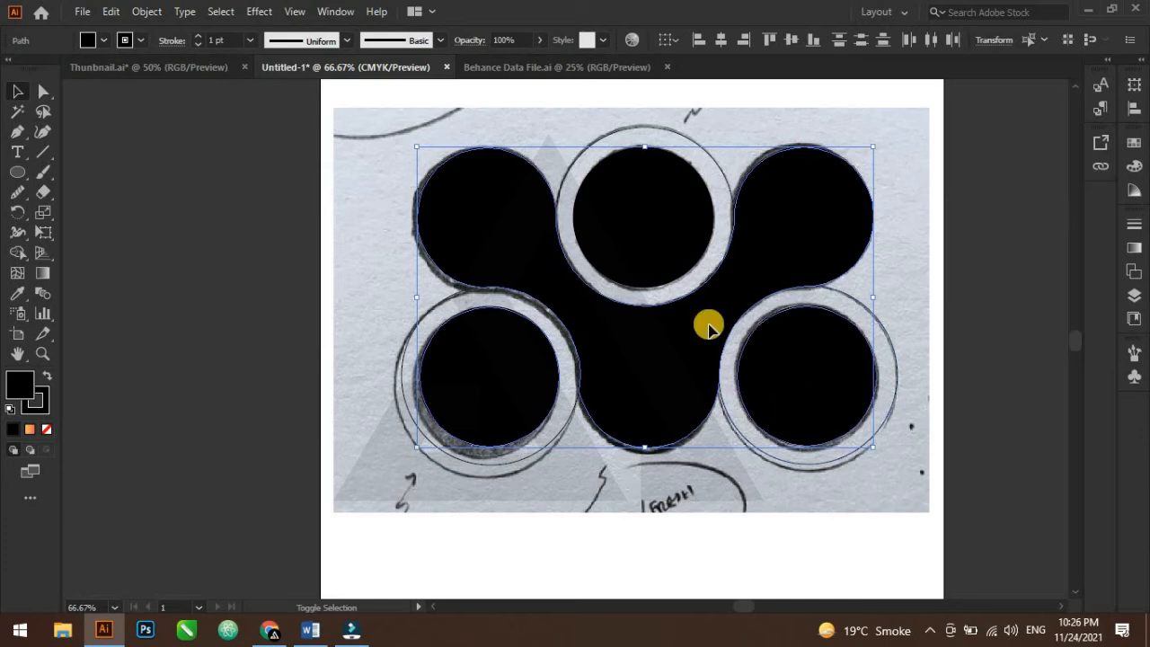
left_click(643, 248, "shift")
scroll(644, 258, "down", 2)
left_click_drag(660, 325, 308, 331)
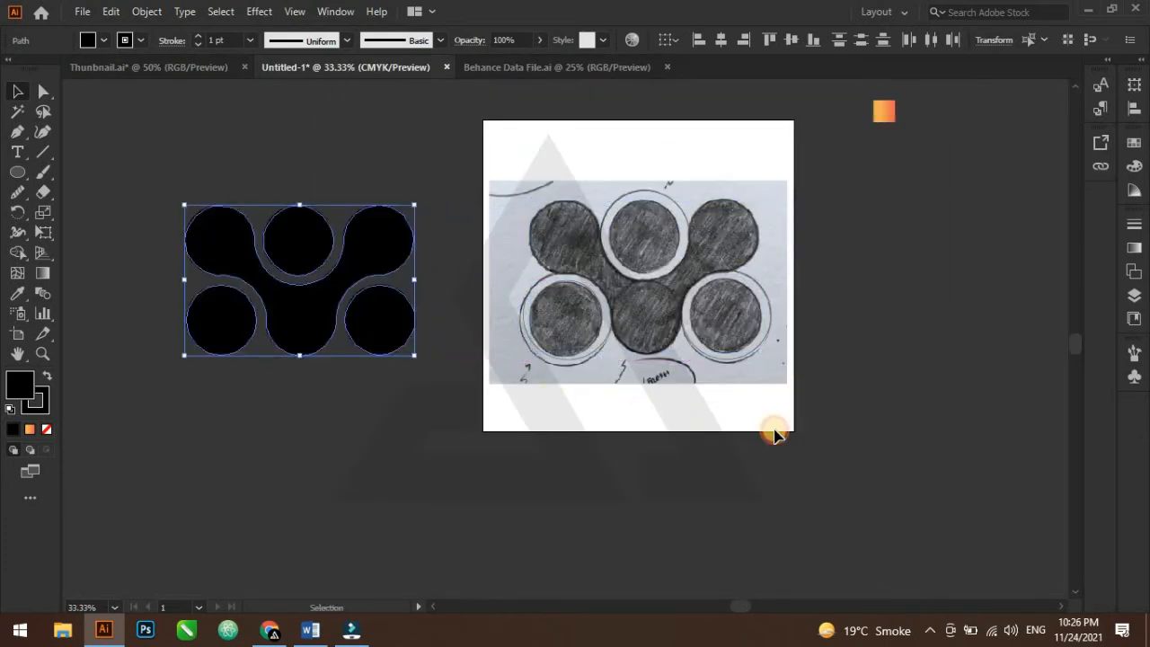
Step: Delete the leftover ring outlines over the sketch, and unlock and delete the sketch image
left_click_drag(774, 430, 508, 167)
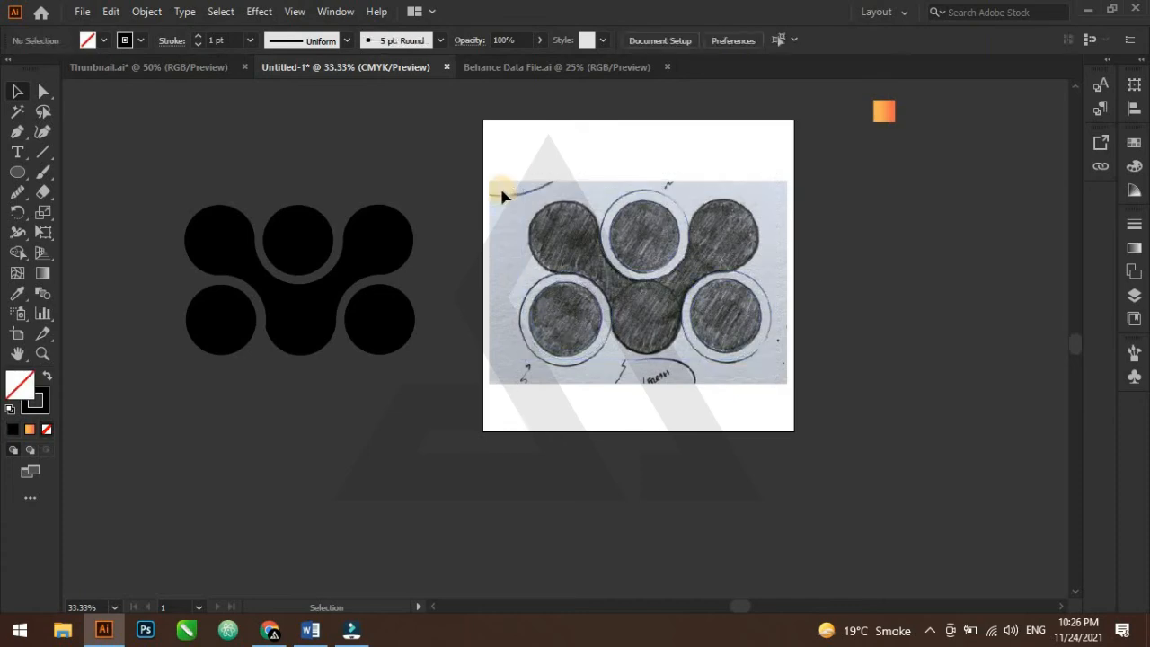
left_click_drag(768, 396, 768, 396)
left_click(335, 12)
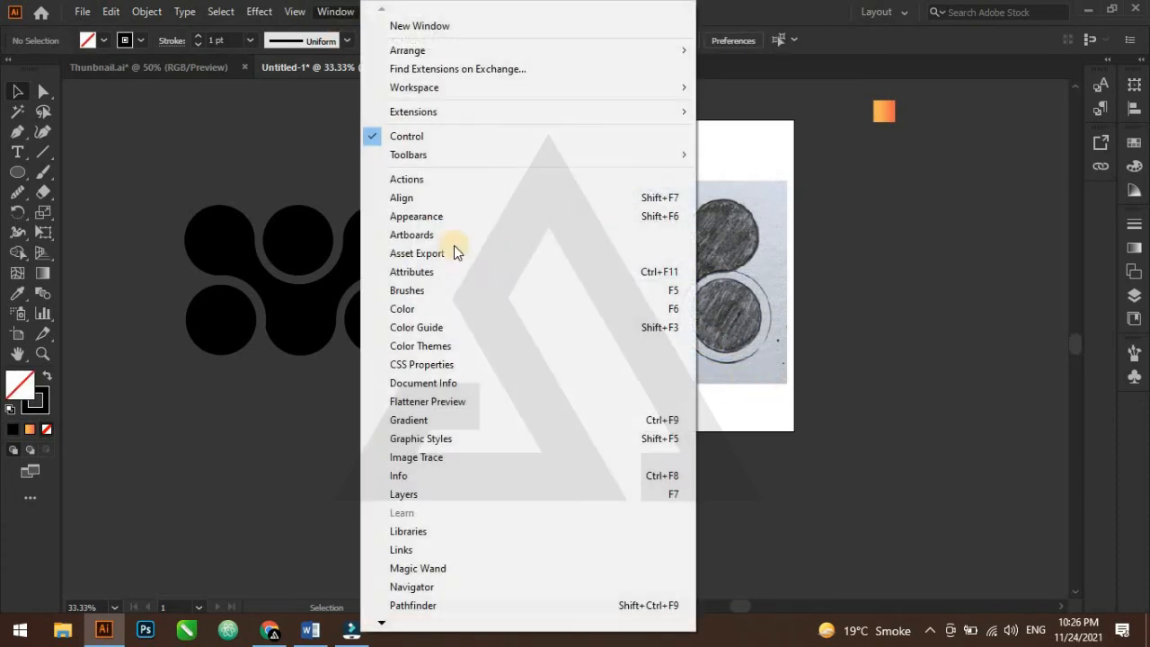
left_click(506, 493)
left_click(944, 330)
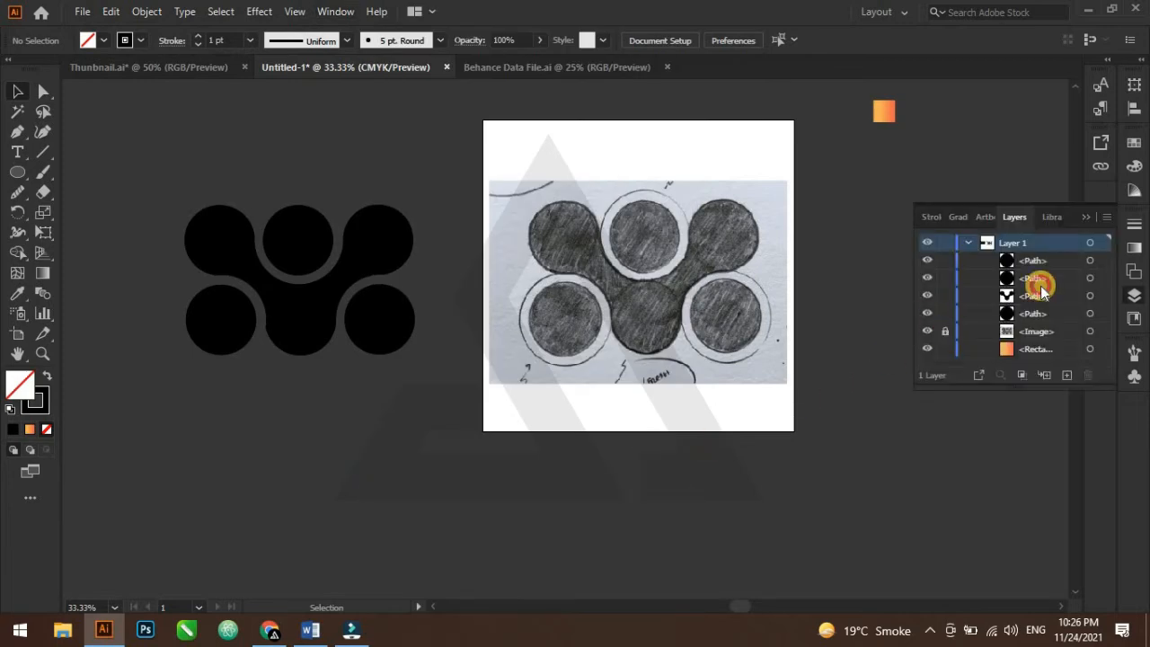
left_click(1084, 217)
left_click_drag(674, 322, 602, 337)
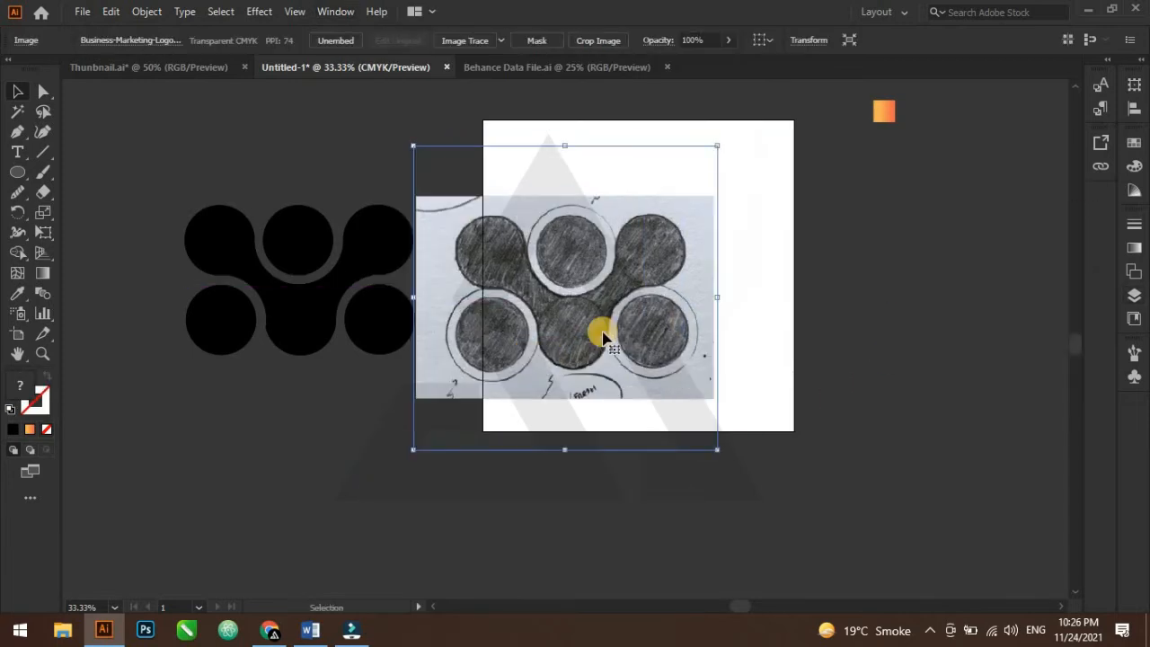
key("Delete")
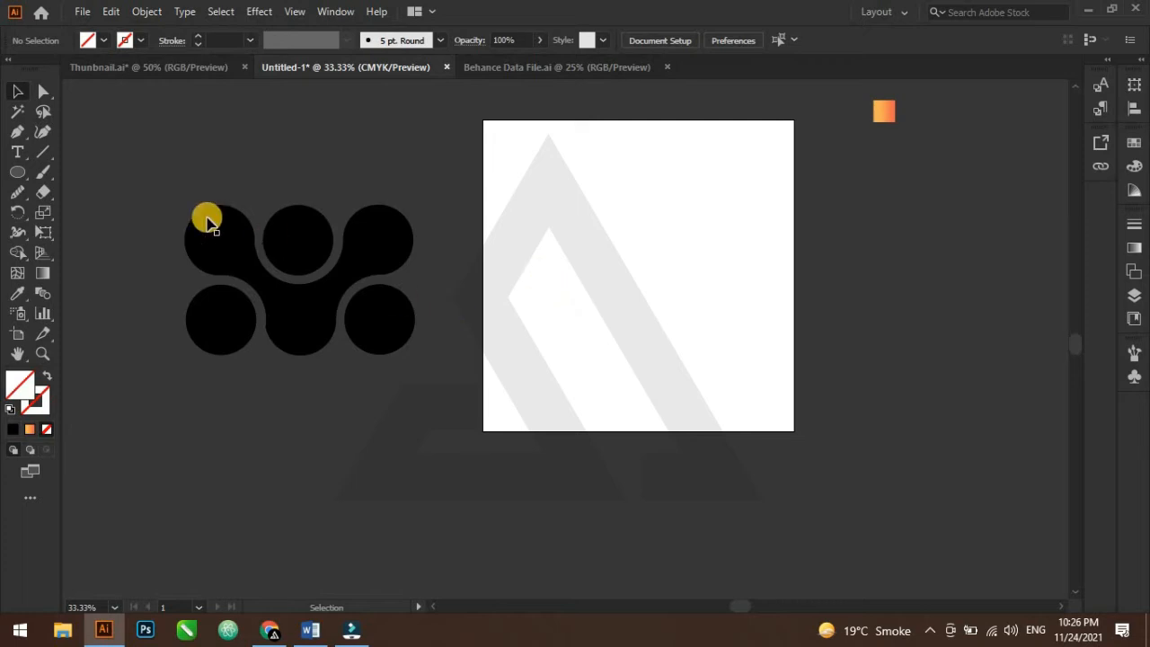
Step: Move all the black logo shapes back onto the artboard and place them at its center
left_click_drag(134, 190, 422, 422)
left_click_drag(318, 323, 660, 312)
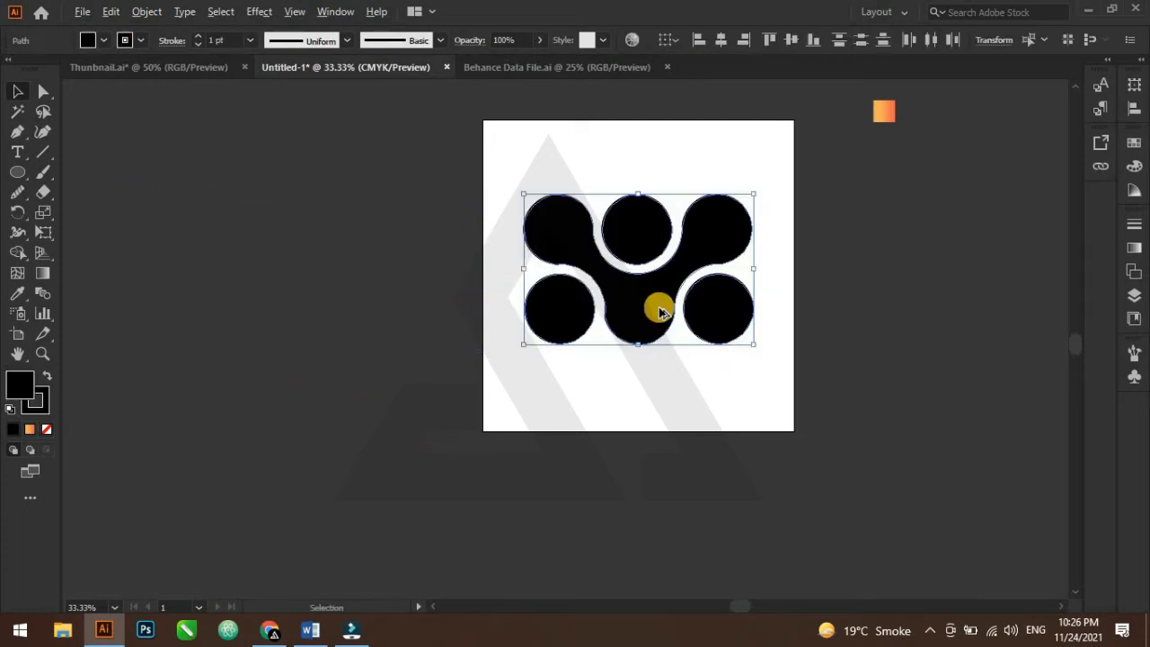
scroll(662, 267, "up", 1)
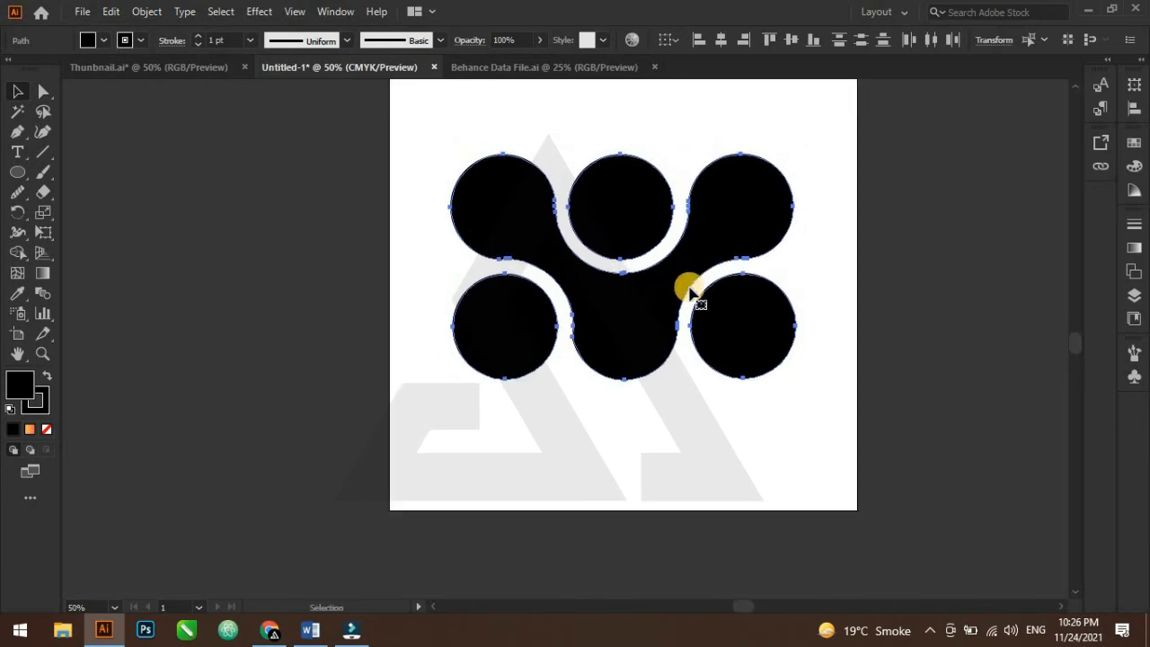
left_click_drag(688, 271, 653, 323)
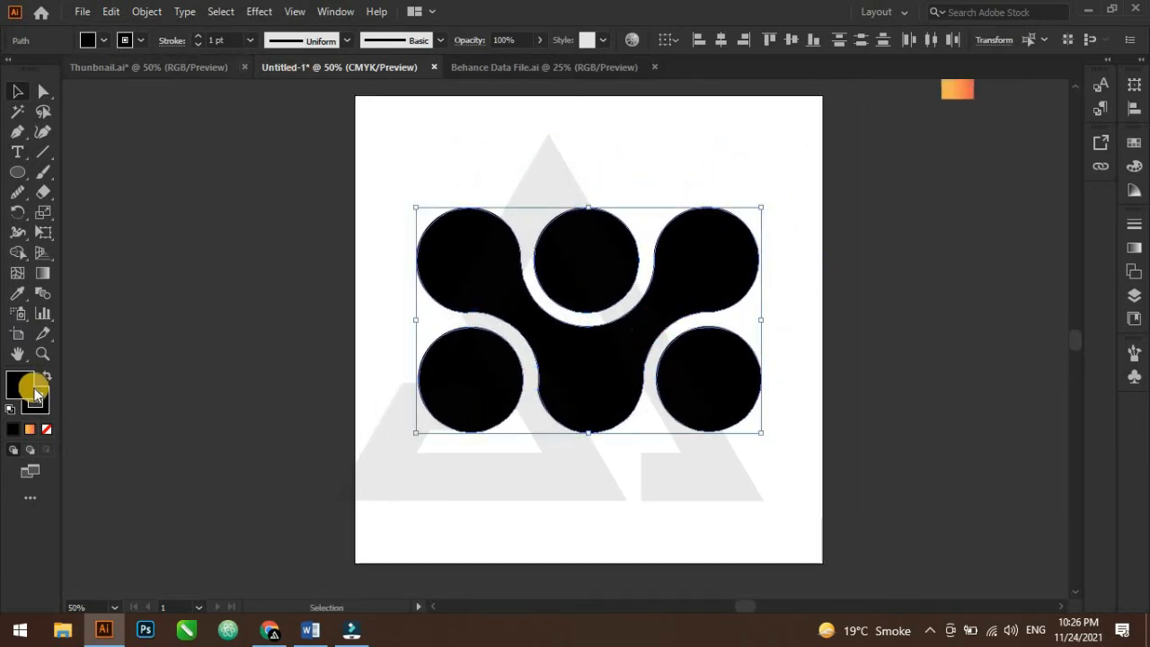
Step: Apply the yellow-orange to red-orange linear gradient fill to the logo shapes and set their stroke to None
left_click(29, 434)
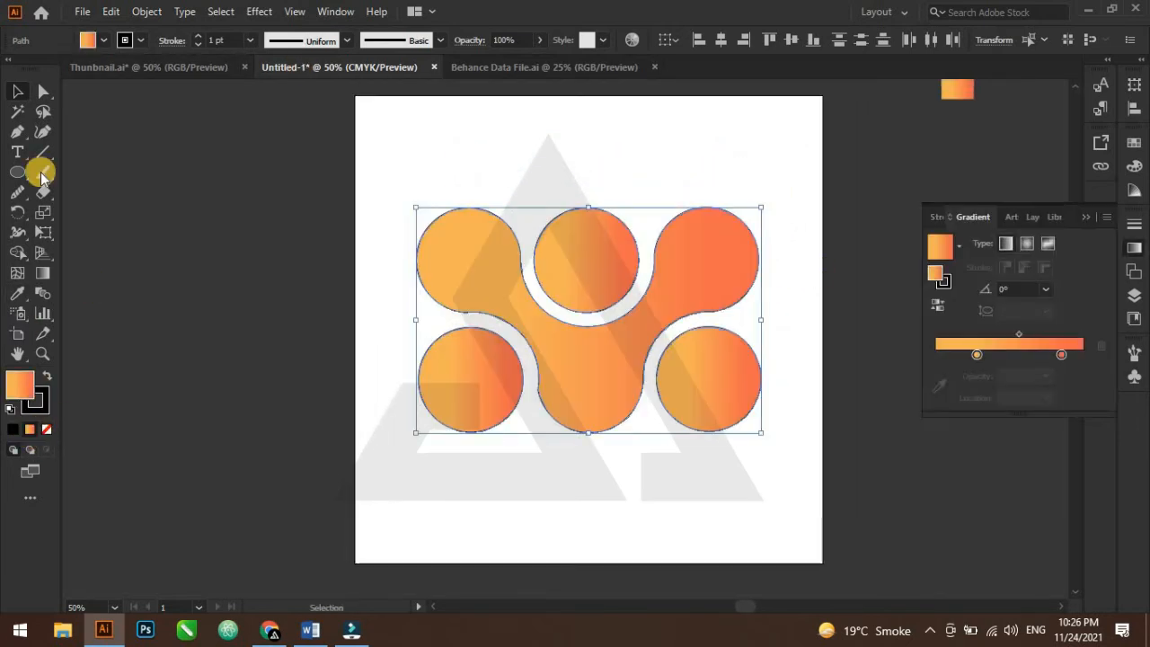
left_click(141, 48)
left_click(126, 43)
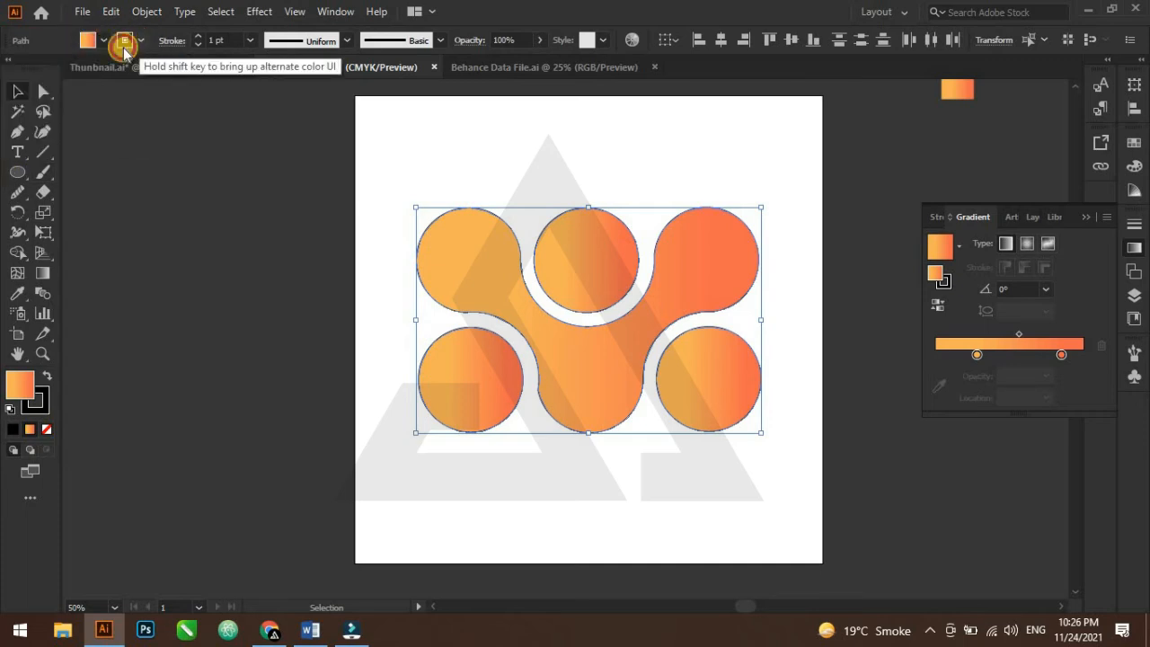
left_click(126, 43)
left_click(13, 78)
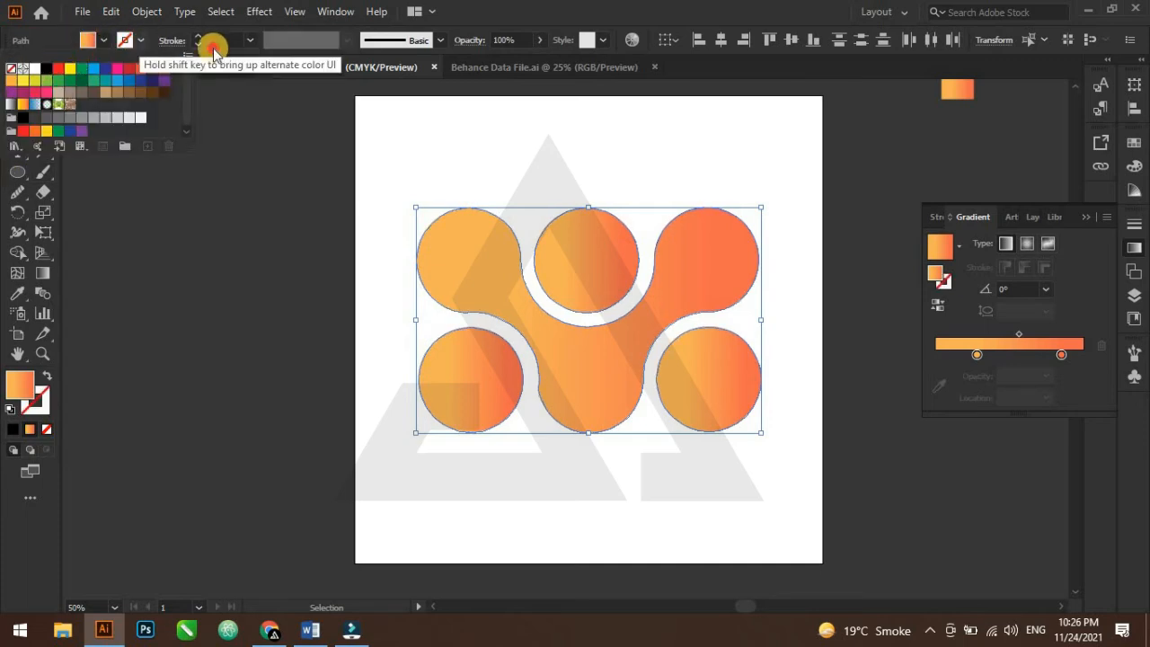
left_click(881, 388)
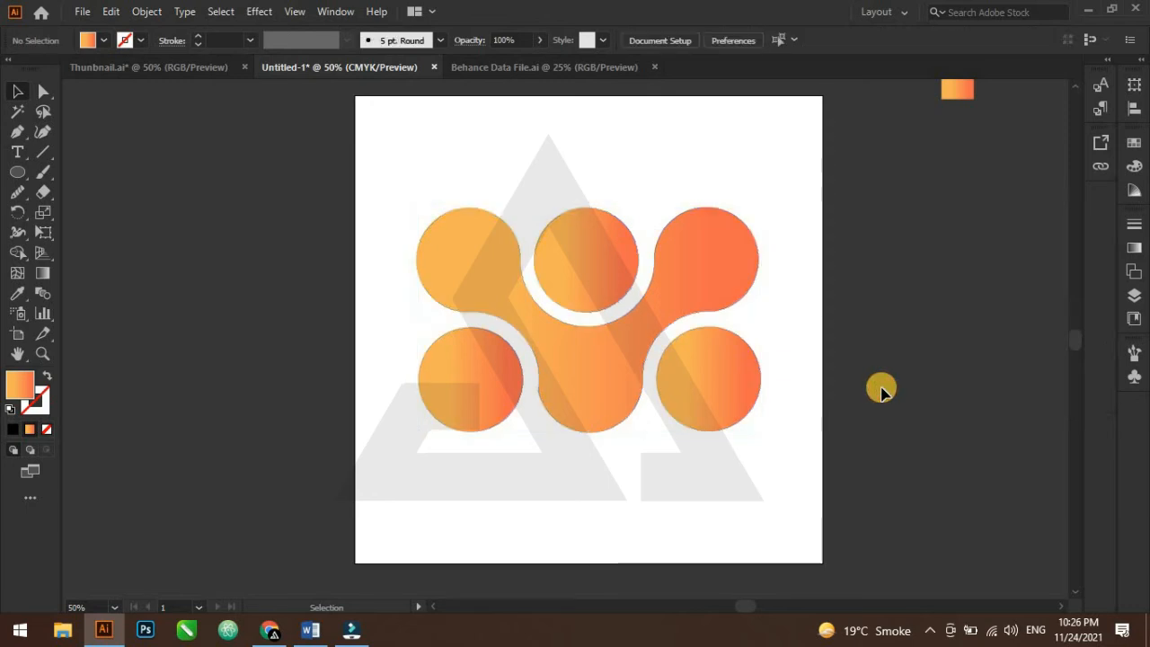
Step: Soften the merged shape's corners where its three circles meet the connecting curves, using the Smooth tool
left_click_drag(375, 201, 809, 494)
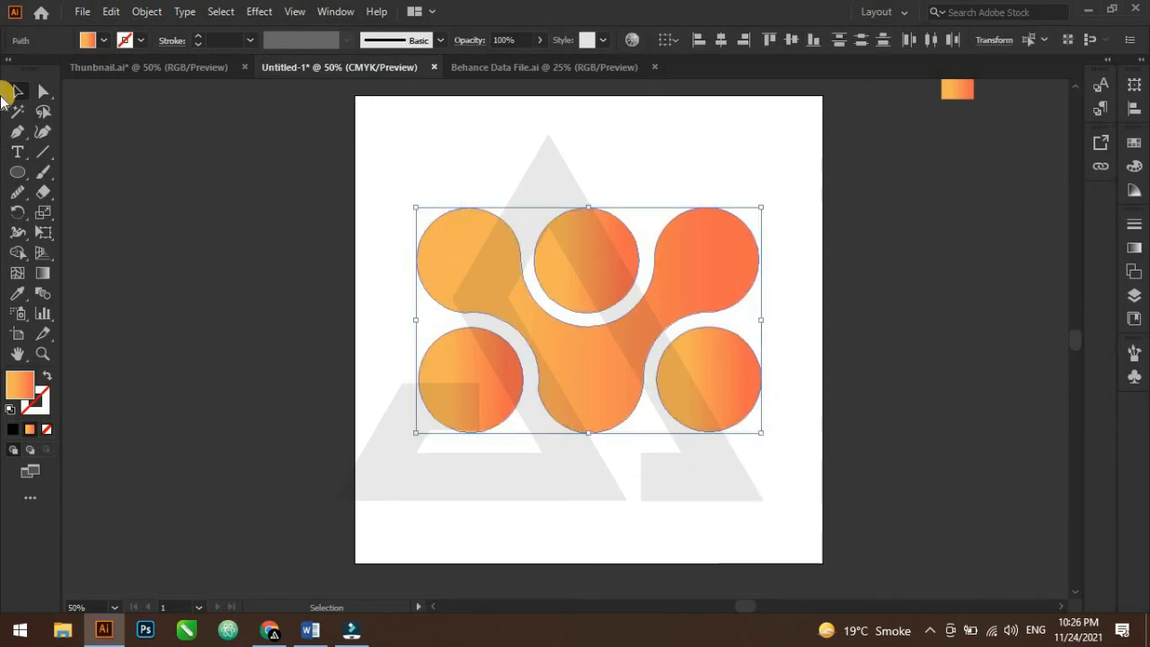
left_click(15, 192)
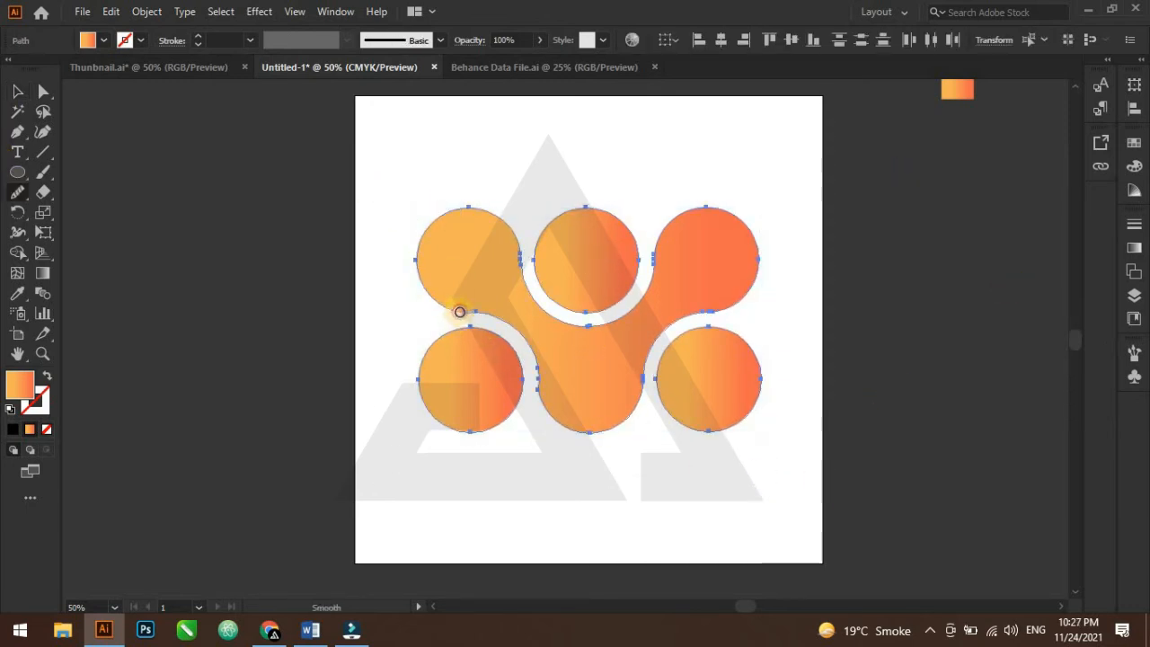
left_click_drag(480, 313, 549, 373)
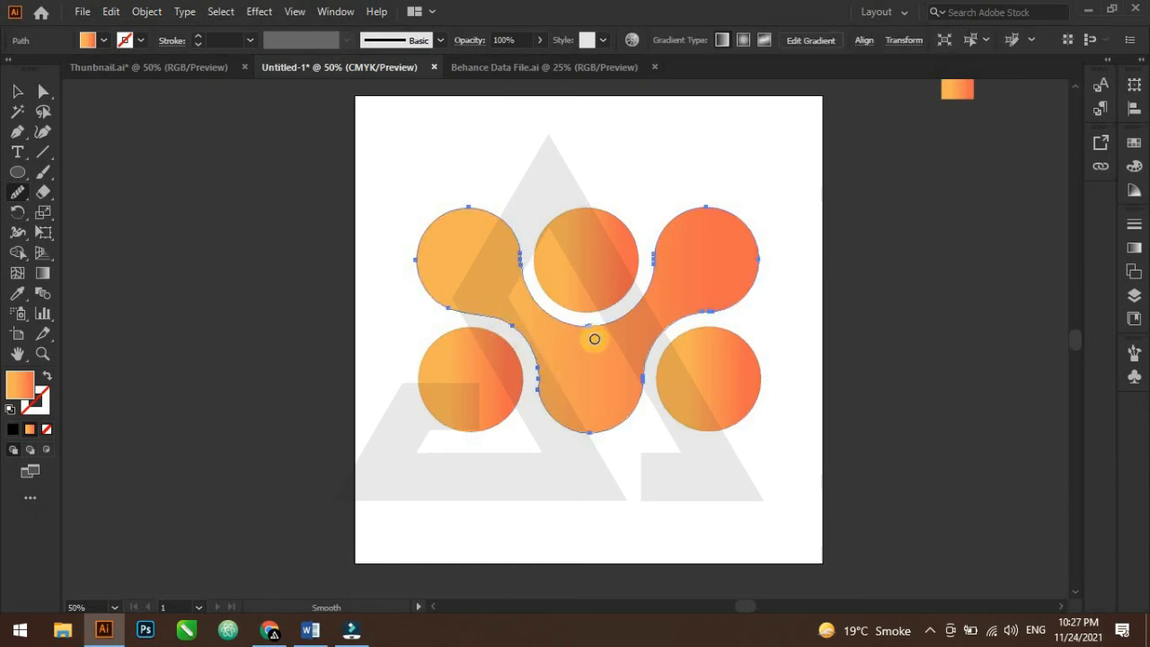
mouse_move(594, 338)
left_mouse_down()
mouse_move(736, 298)
mouse_move(668, 258)
left_mouse_up()
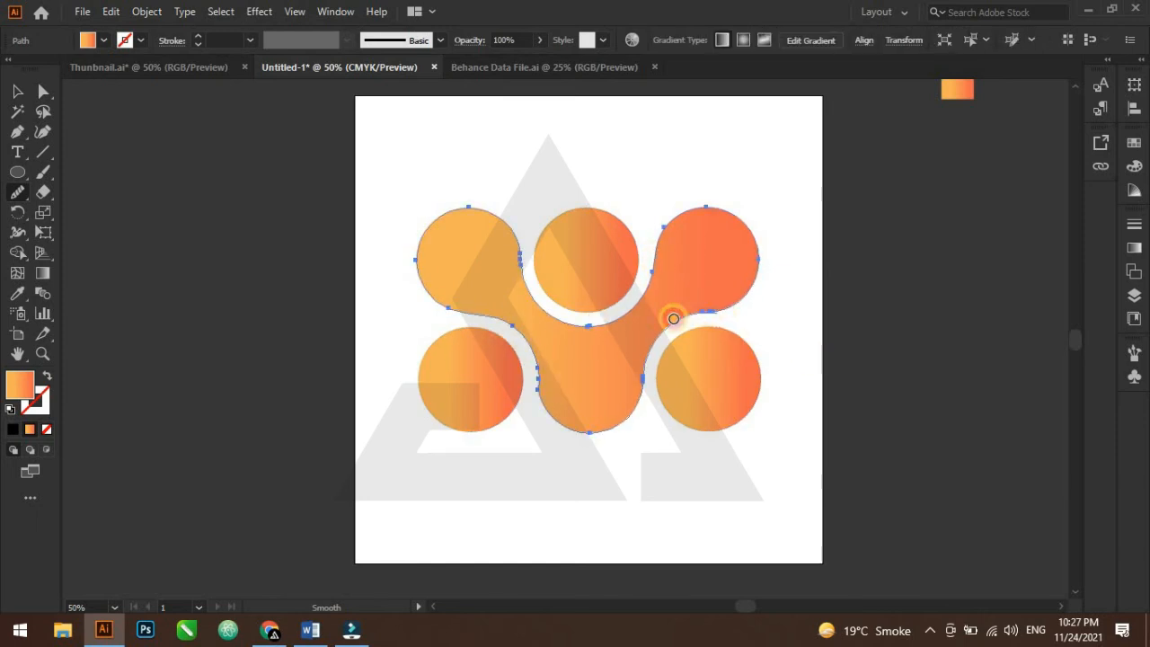
left_click_drag(673, 318, 575, 314)
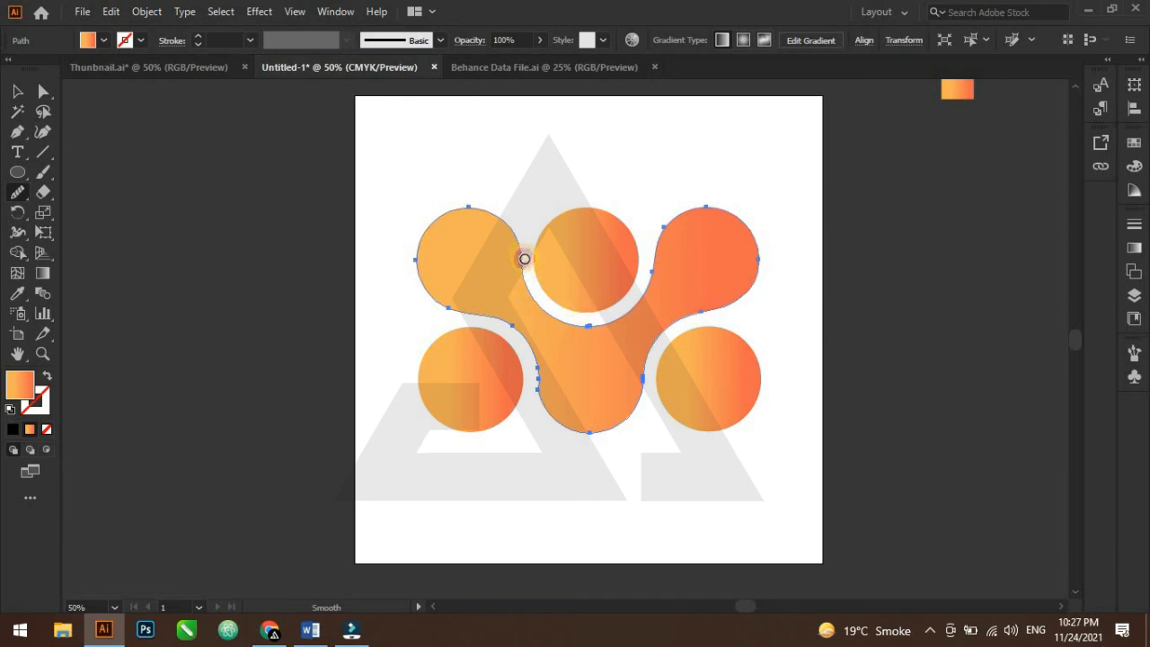
left_click_drag(684, 425, 597, 387)
left_click_drag(562, 430, 552, 422)
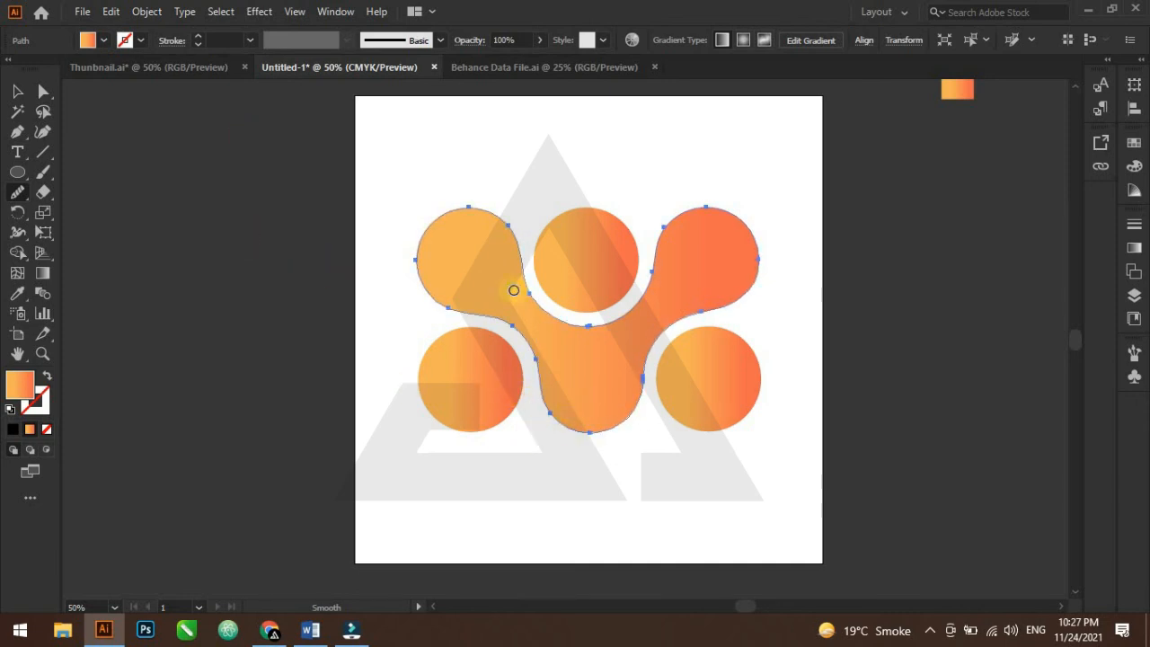
Step: Select all the logo shapes and group them
left_click(16, 90)
left_click_drag(789, 494, 350, 169)
key("a")
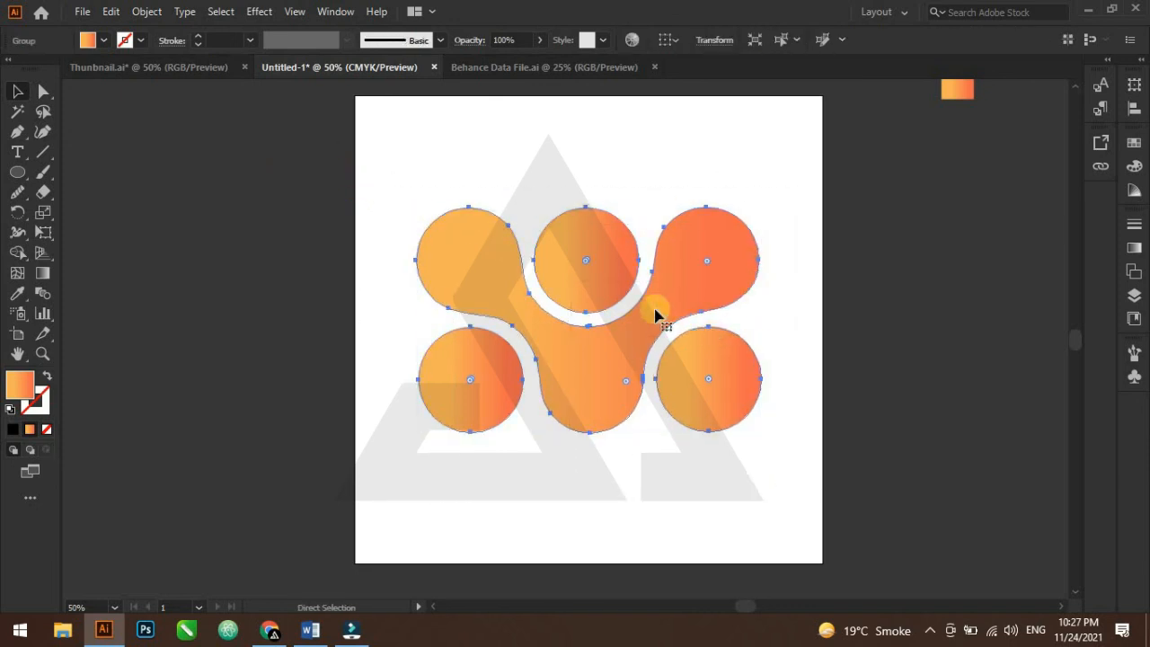
key("v")
key("ctrl+plus")
left_click_drag(816, 423, 782, 414)
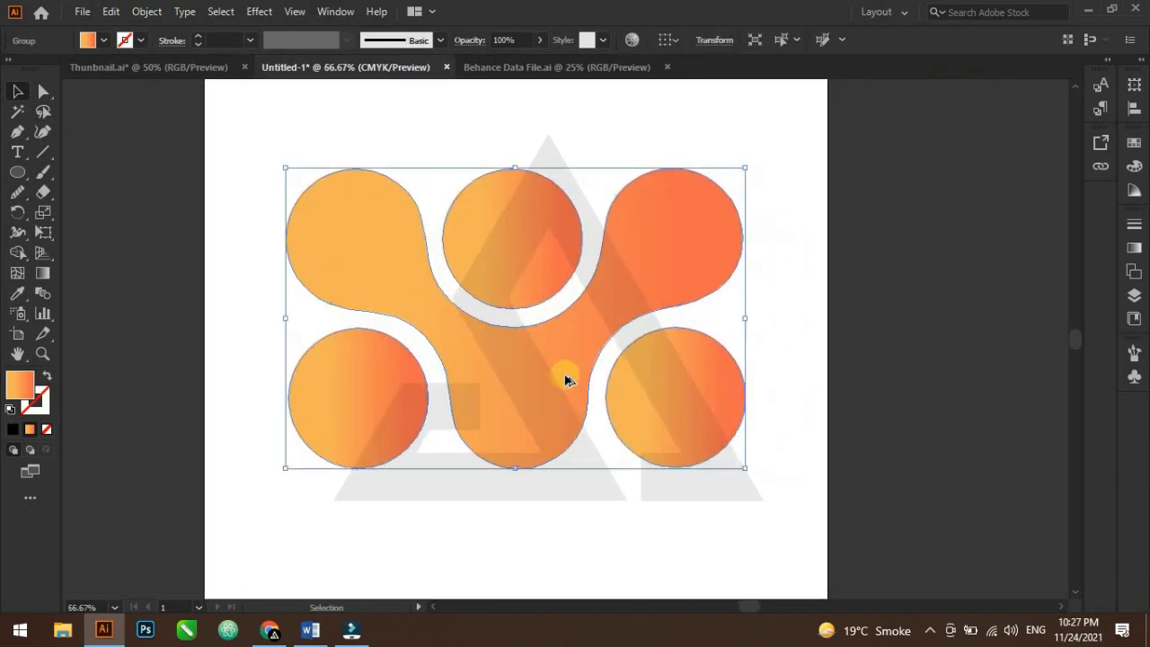
key("ctrl+plus")
left_click_drag(549, 367, 635, 416)
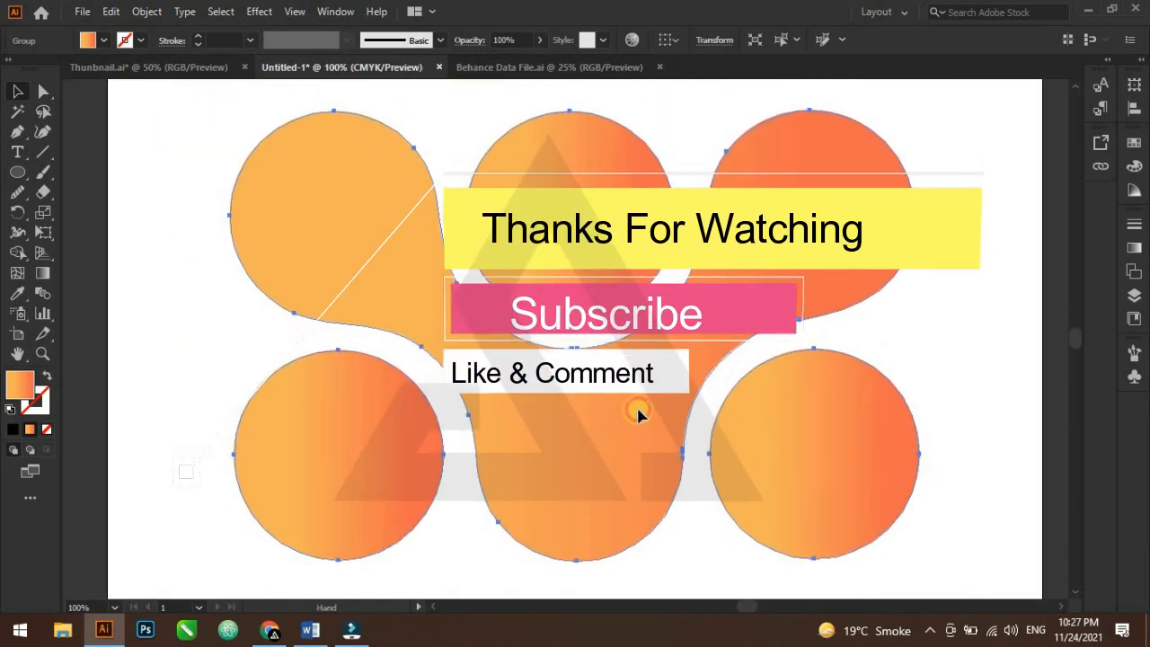
key("ctrl+minus")
left_click(888, 506)
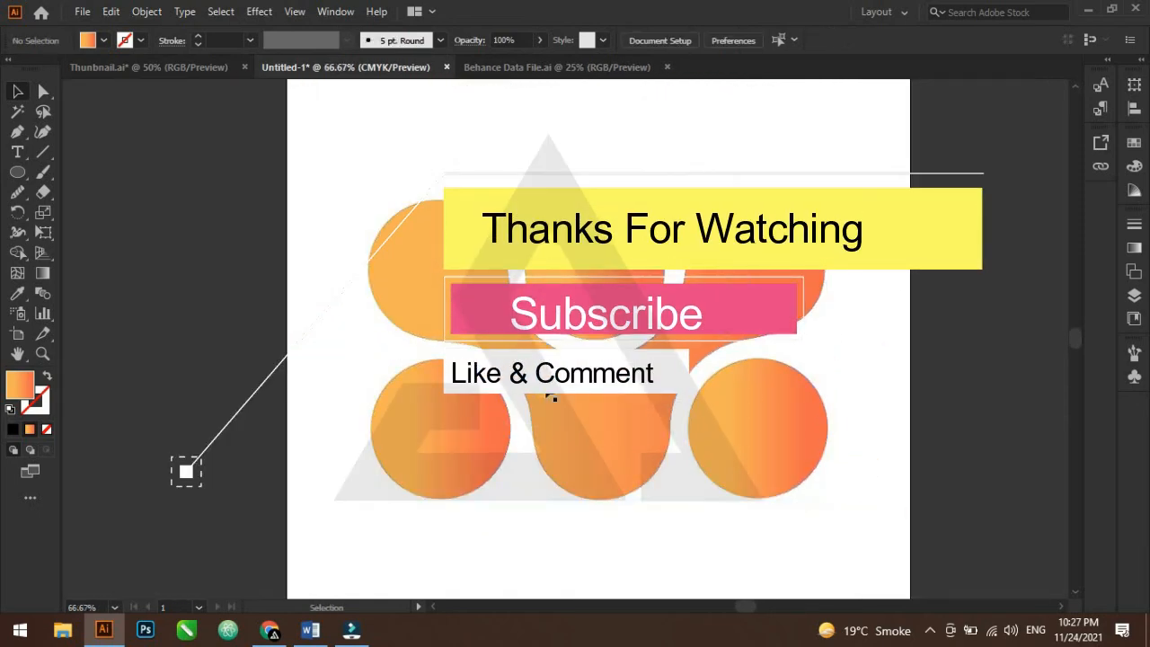